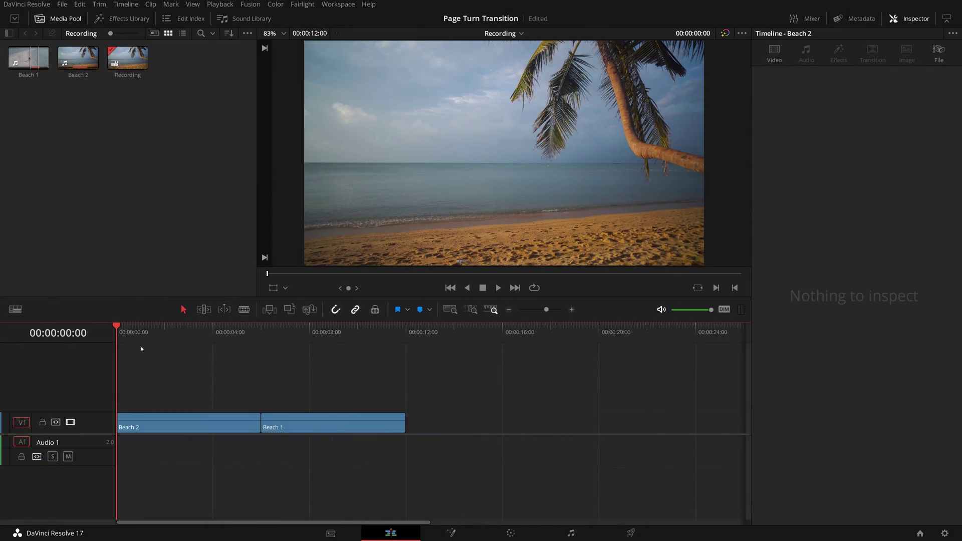
# Preview the clips, then drop a Fusion Cross Dissolve onto the Beach 2/Beach 1 cut
pyautogui.moveTo(132, 350); pyautogui.dragTo(226, 352)
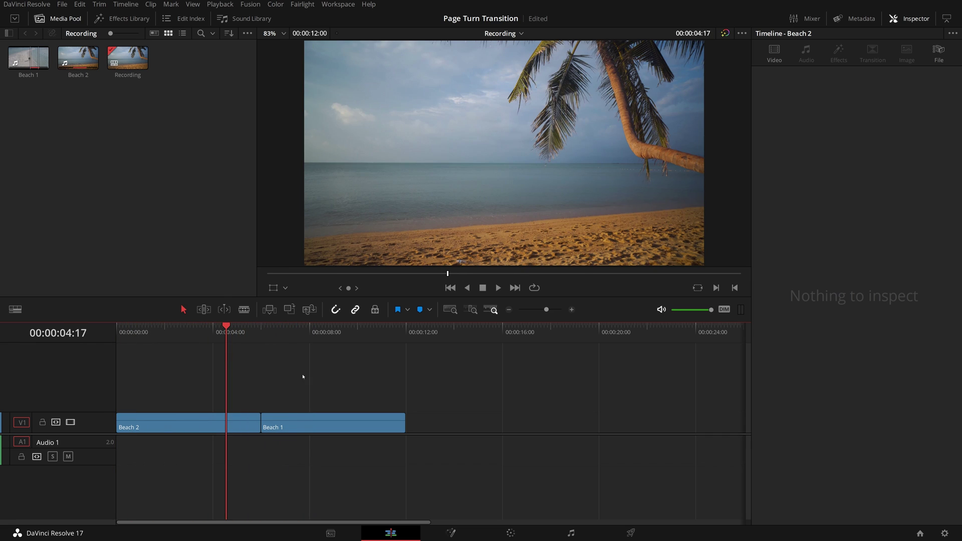
pyautogui.click(122, 18)
pyautogui.scroll(-8, 249, 95)
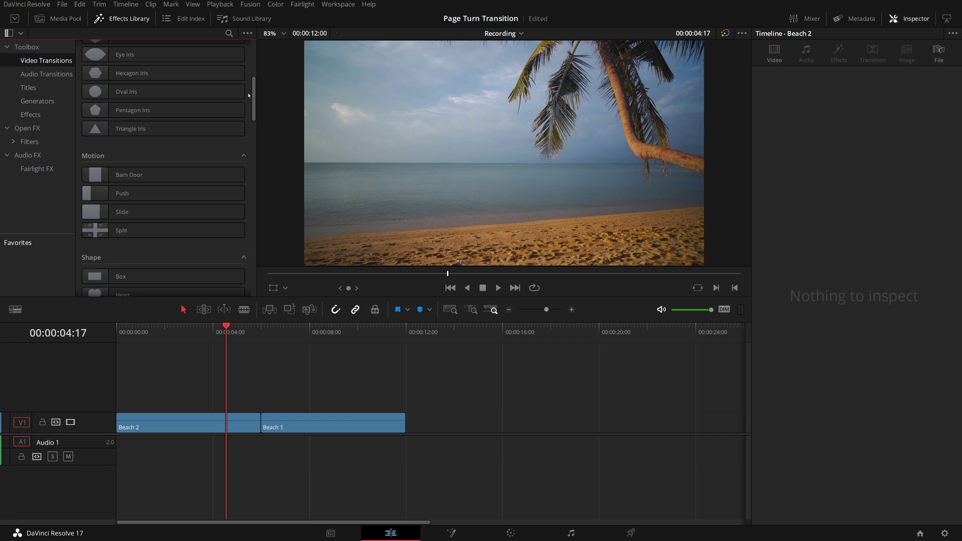
pyautogui.scroll(-10, 248, 95)
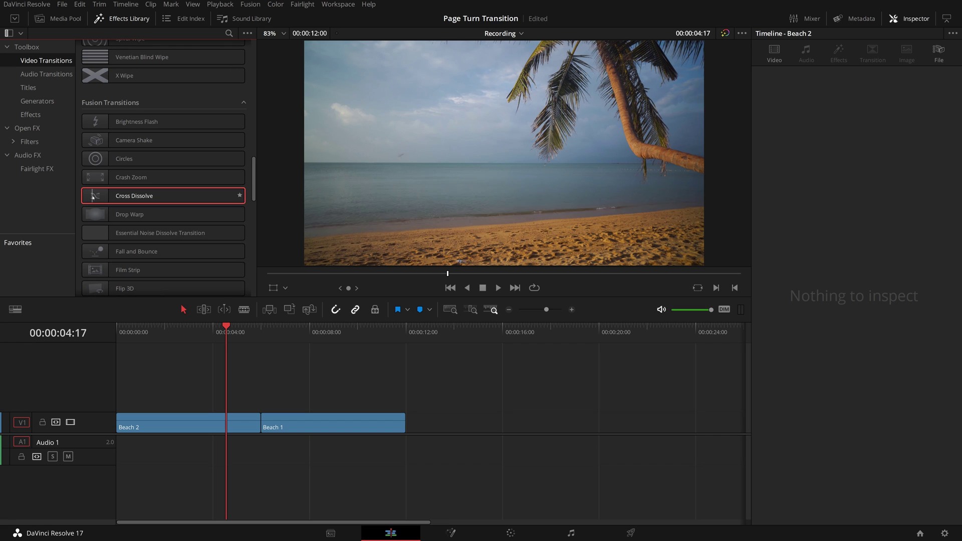
pyautogui.moveTo(92, 197); pyautogui.dragTo(269, 417)
pyautogui.press('Down')
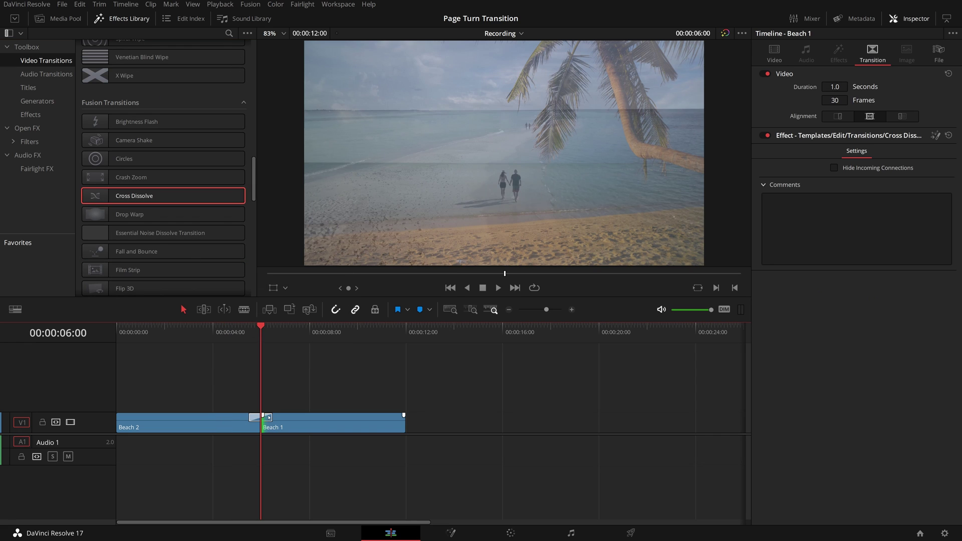
# Open the transition in the Fusion page and delete its CrossDissolve node
pyautogui.rightClick(269, 417)
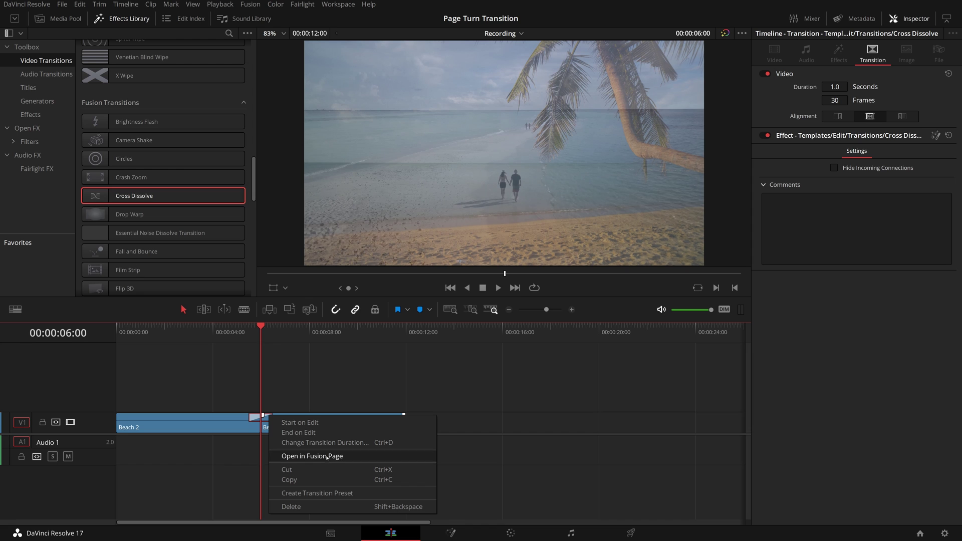
pyautogui.click(326, 456)
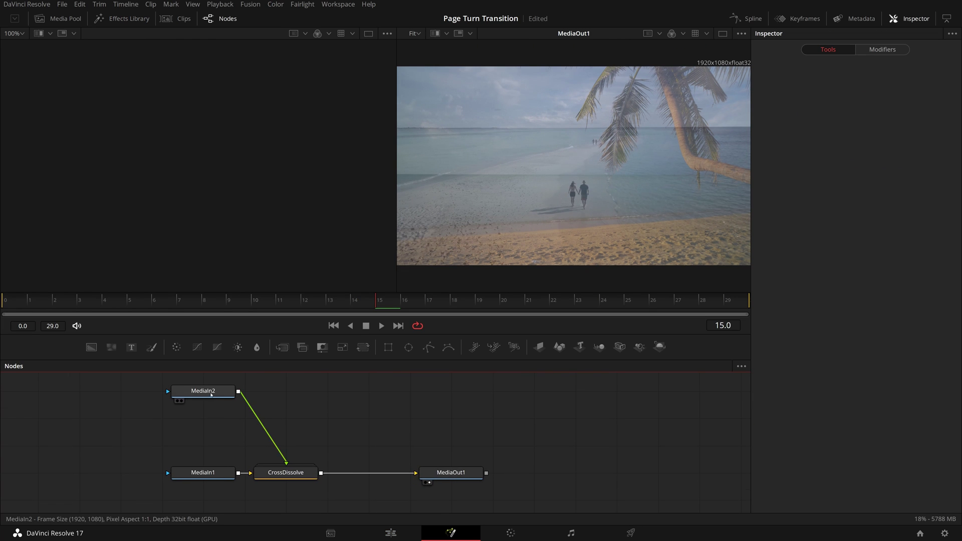
pyautogui.moveTo(211, 395); pyautogui.dragTo(211, 448)
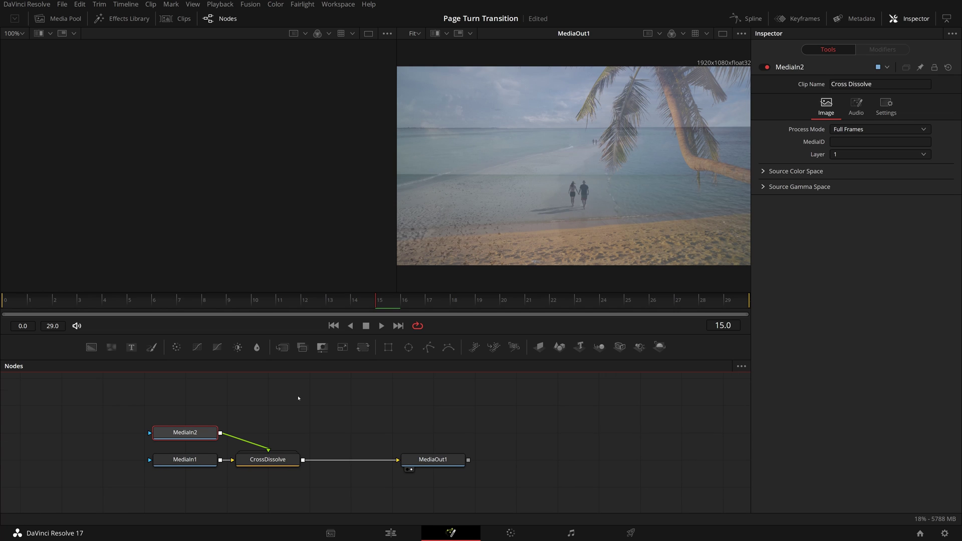
pyautogui.moveTo(272, 461); pyautogui.dragTo(313, 461)
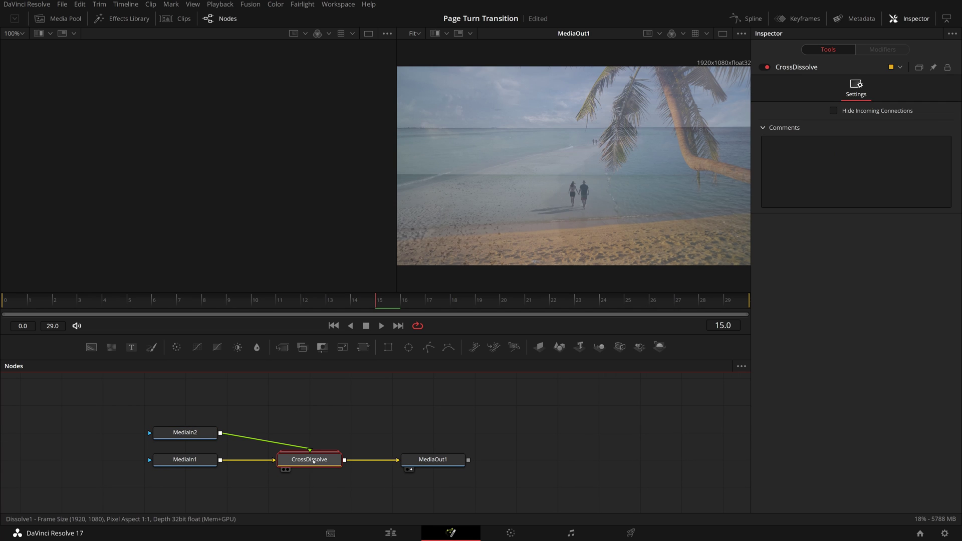
pyautogui.press('Delete')
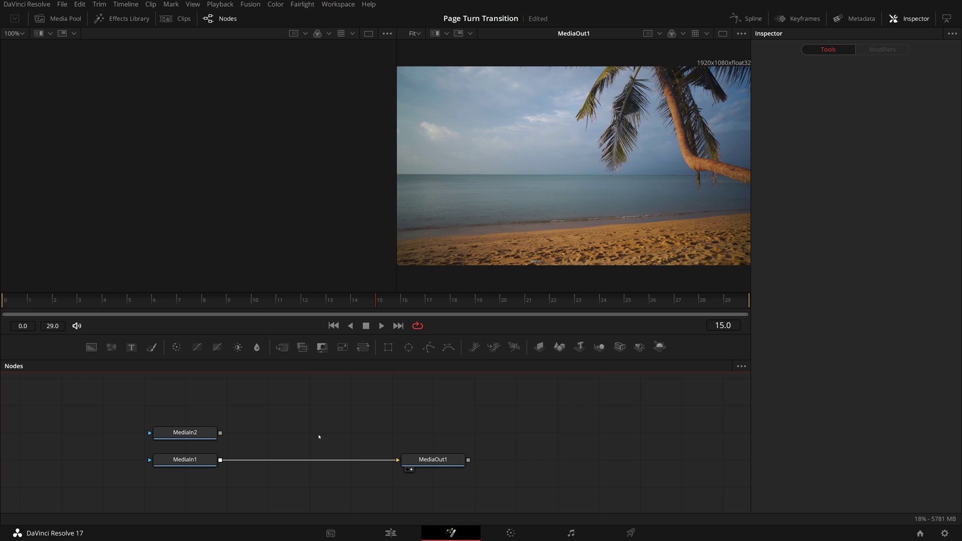
# Replace MediaIn1's link to MediaOut1 with a direct MediaIn2-to-MediaOut1 connection
pyautogui.click(301, 460)
pyautogui.press('Delete')
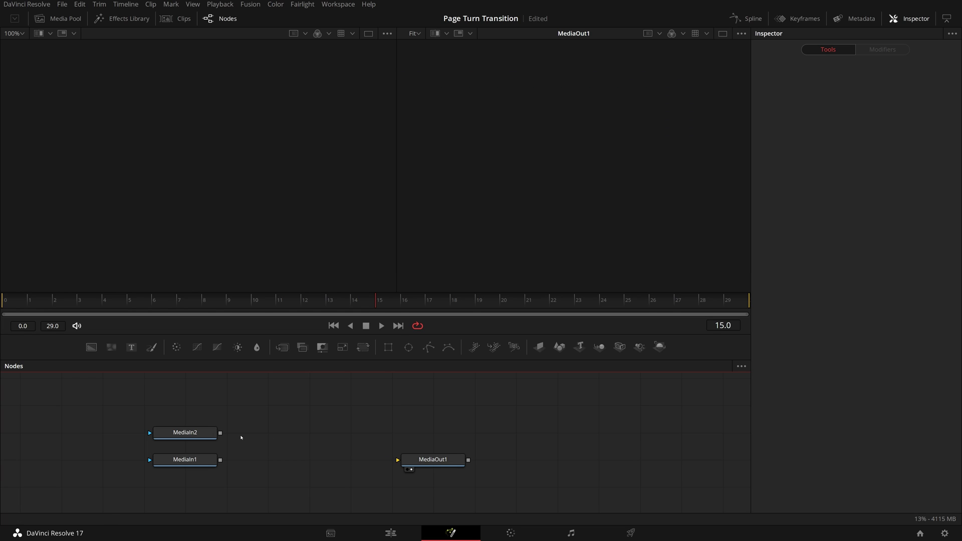
pyautogui.moveTo(221, 433); pyautogui.dragTo(421, 462)
pyautogui.moveTo(422, 460); pyautogui.dragTo(422, 433)
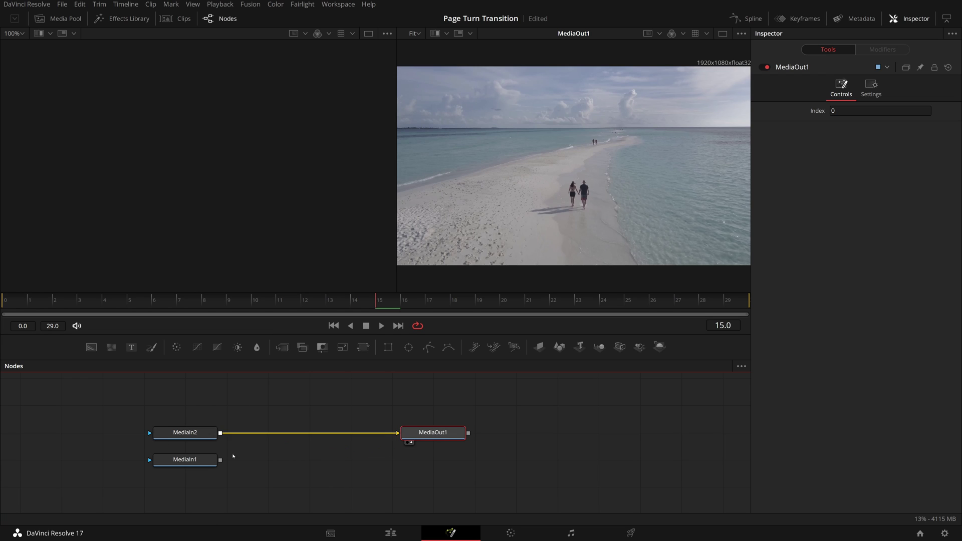
# Add ImagePlane3D and Renderer3D after MediaIn1, merging the render over MediaIn2
pyautogui.click(200, 461)
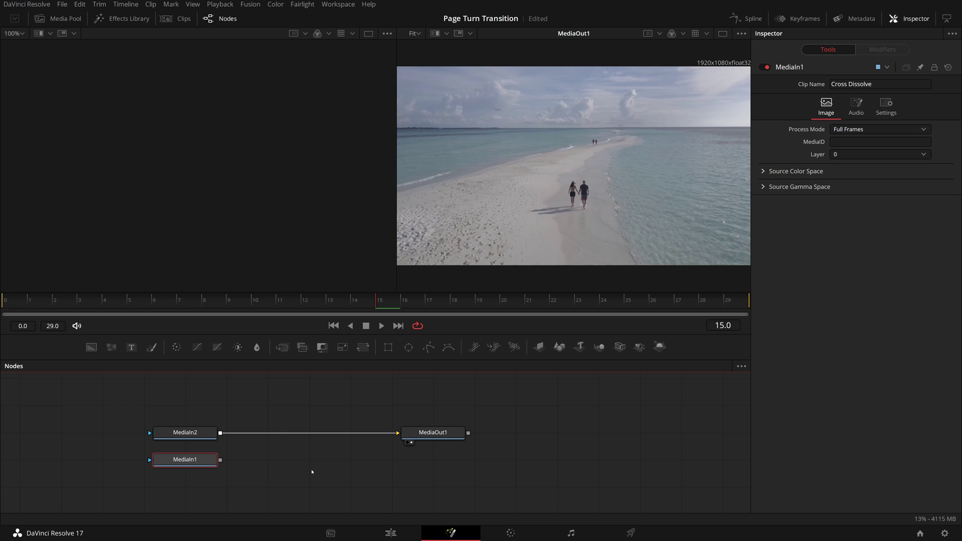
pyautogui.click(539, 347)
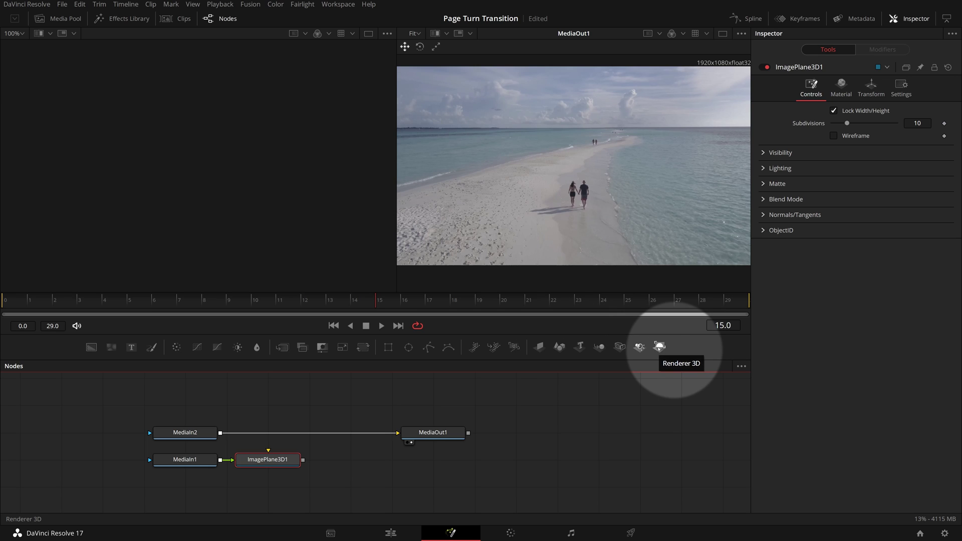
pyautogui.click(659, 347)
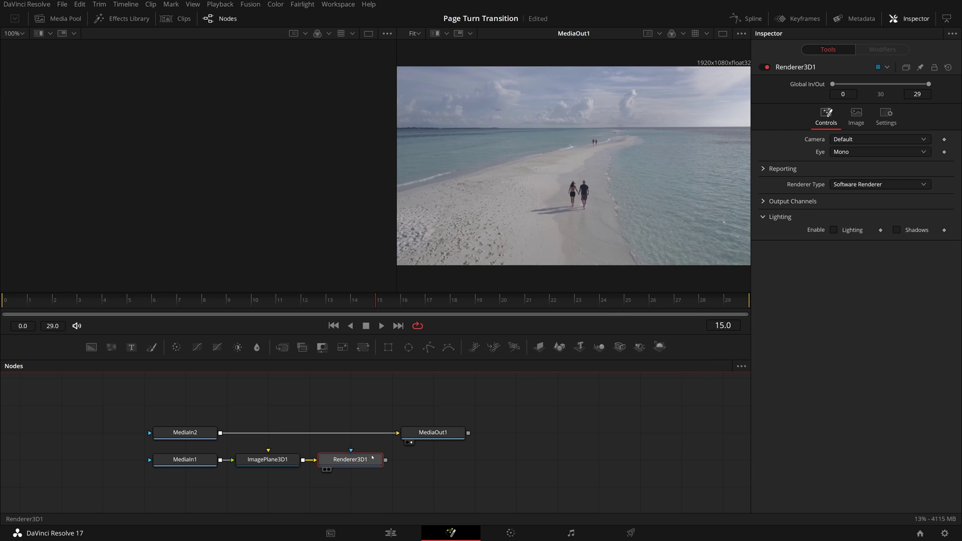
pyautogui.moveTo(386, 461); pyautogui.dragTo(220, 432)
# Rearrange MediaOut1, Merge1 and Renderer3D1 into a tidy node layout
pyautogui.moveTo(435, 430); pyautogui.dragTo(601, 430)
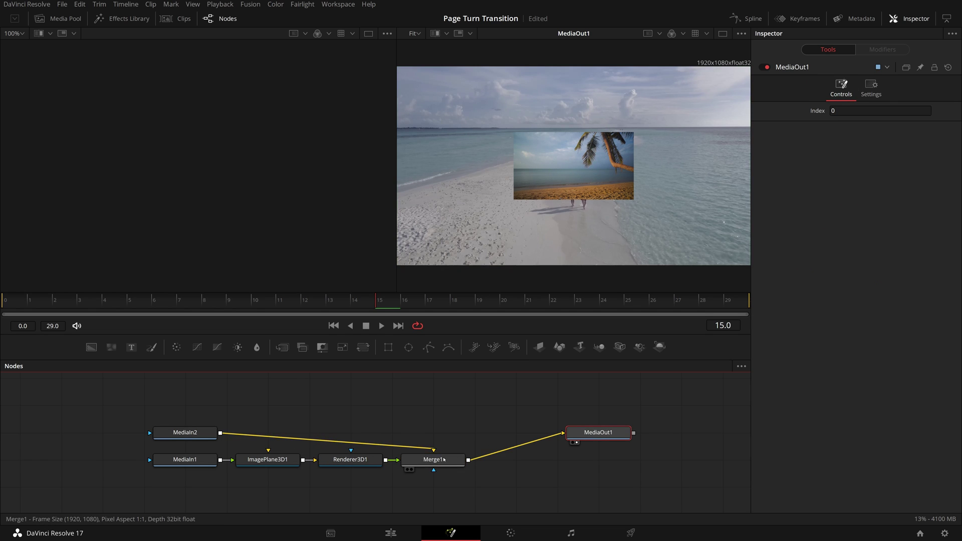
pyautogui.moveTo(432, 460); pyautogui.dragTo(432, 433)
pyautogui.moveTo(370, 464); pyautogui.dragTo(454, 464)
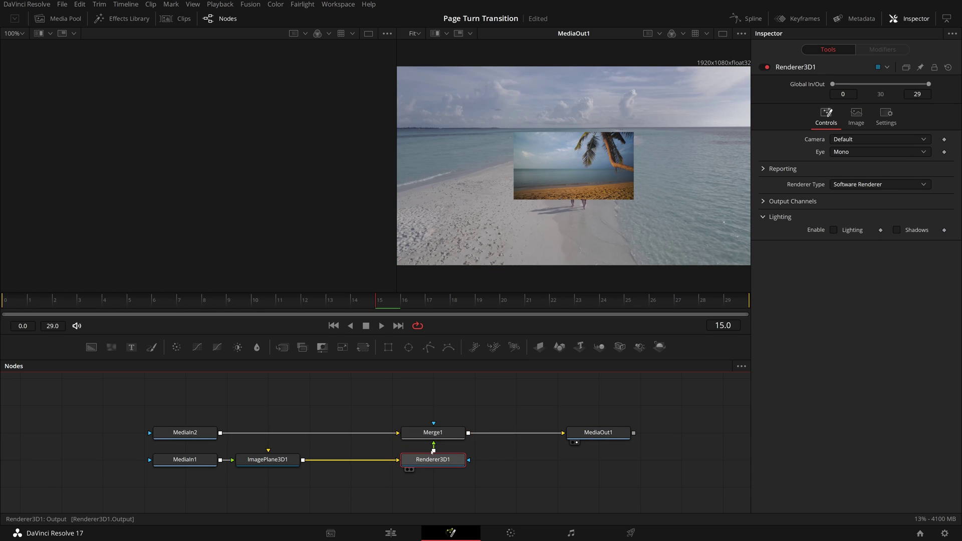
pyautogui.moveTo(434, 432); pyautogui.dragTo(493, 461)
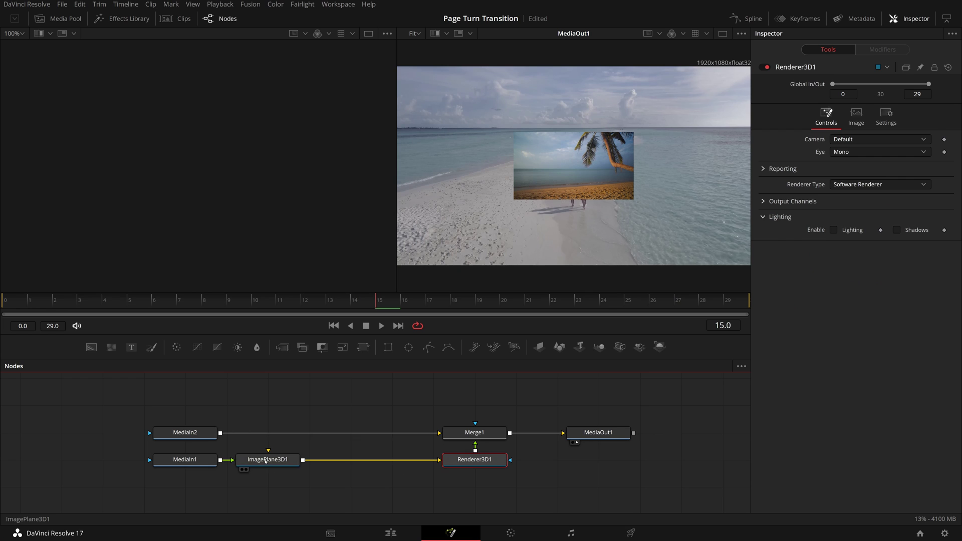
# Insert a Bender 3D node after ImagePlane3D1 and view it in the left viewer
pyautogui.click(265, 460)
pyautogui.hotkey('shift', 'space')
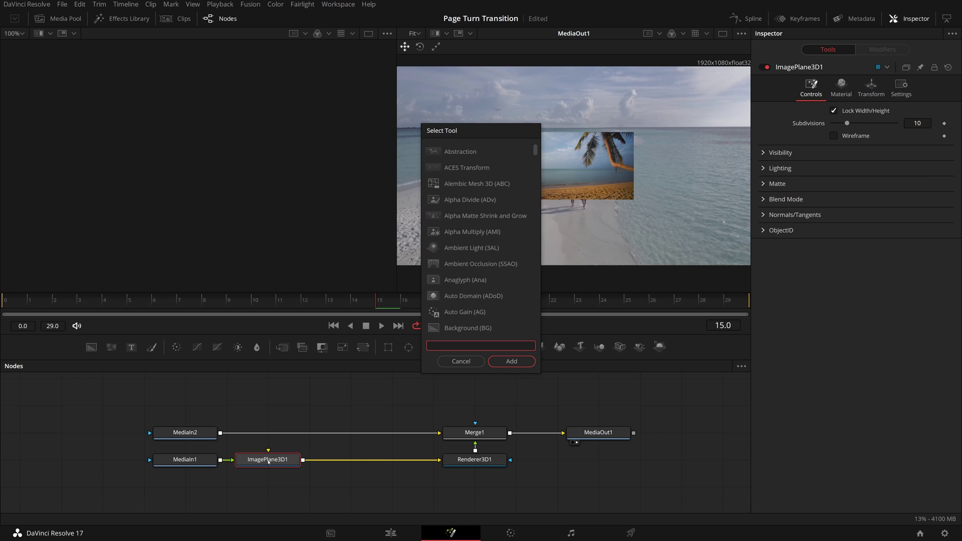
pyautogui.write('ben')
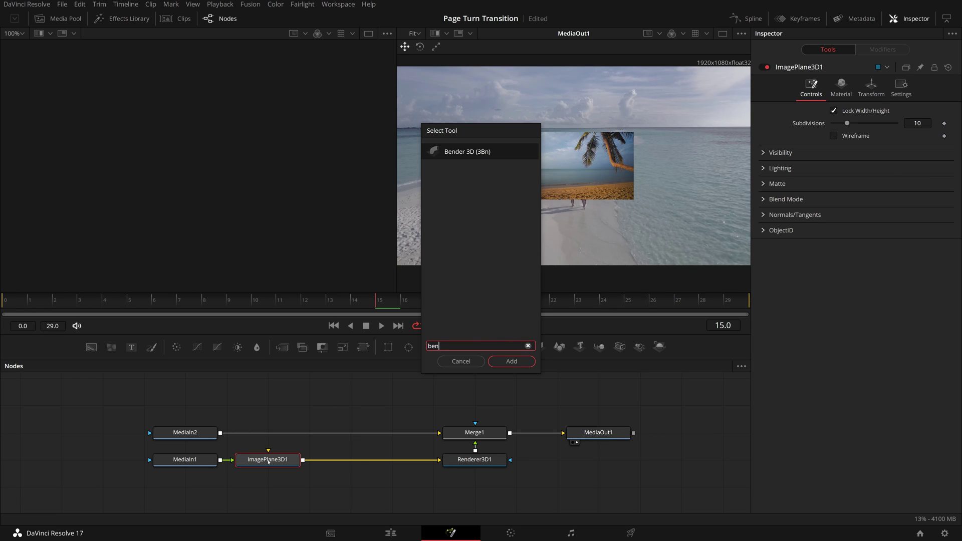
pyautogui.click(462, 148)
pyautogui.click(511, 362)
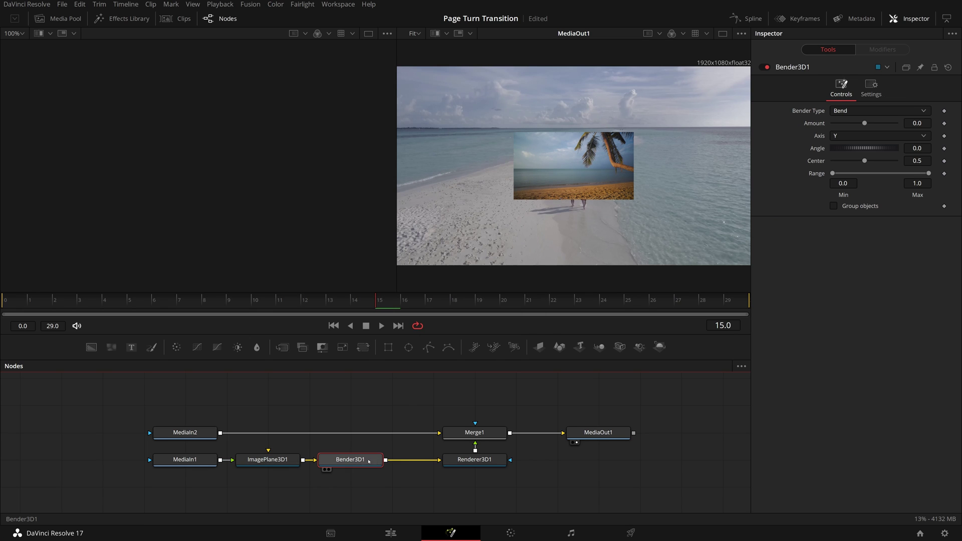
pyautogui.press('1')
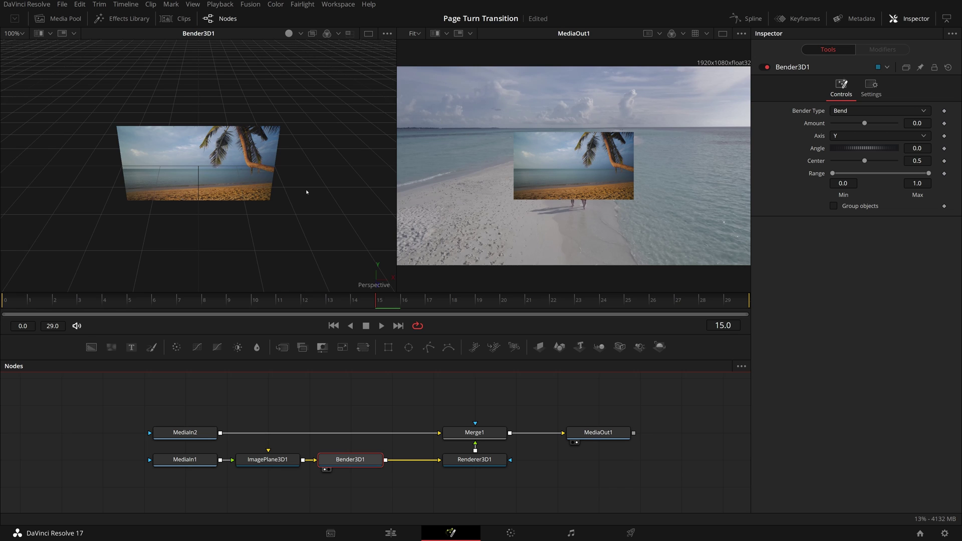
pyautogui.moveTo(307, 192); pyautogui.dragTo(276, 220)
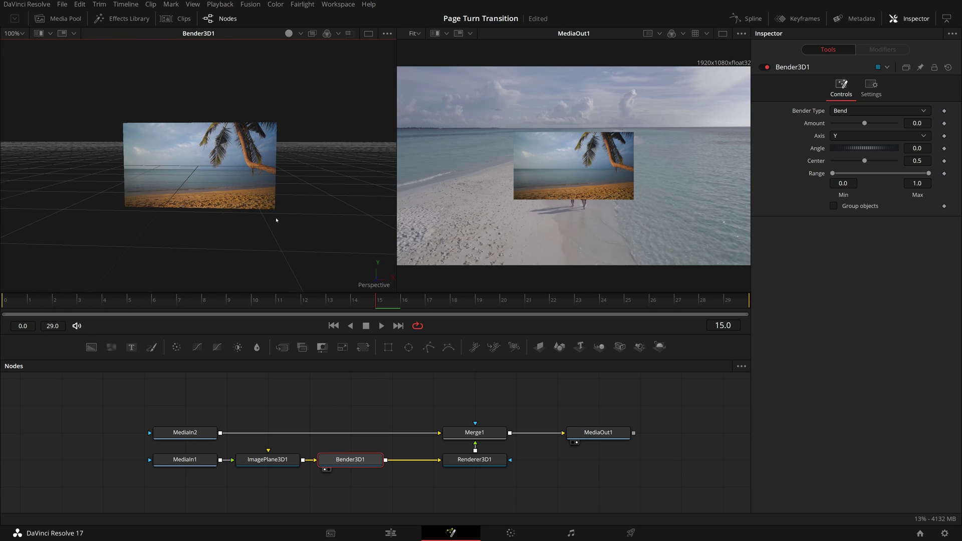
# Set Bender3D1 to type Bend on the X axis with Angle 90
pyautogui.moveTo(864, 123); pyautogui.dragTo(855, 123)
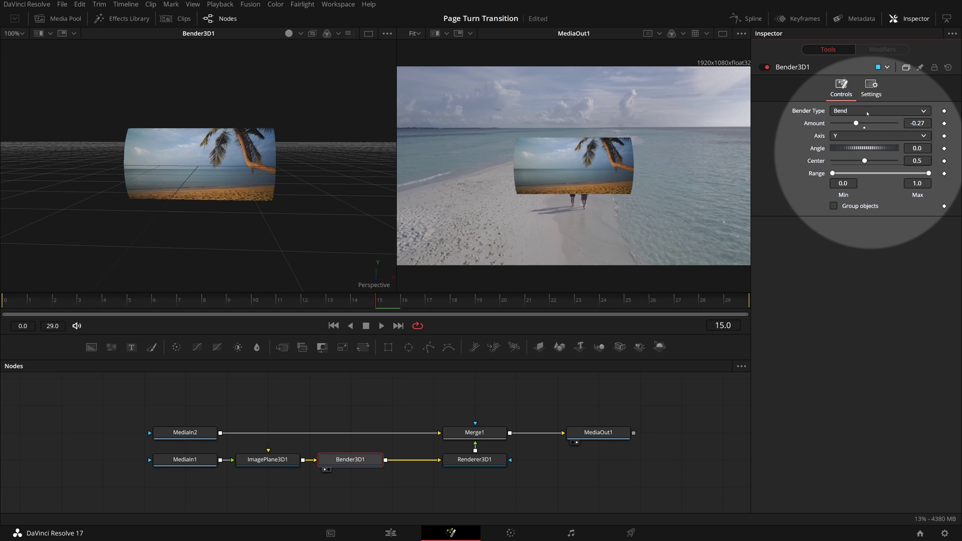
pyautogui.click(868, 112)
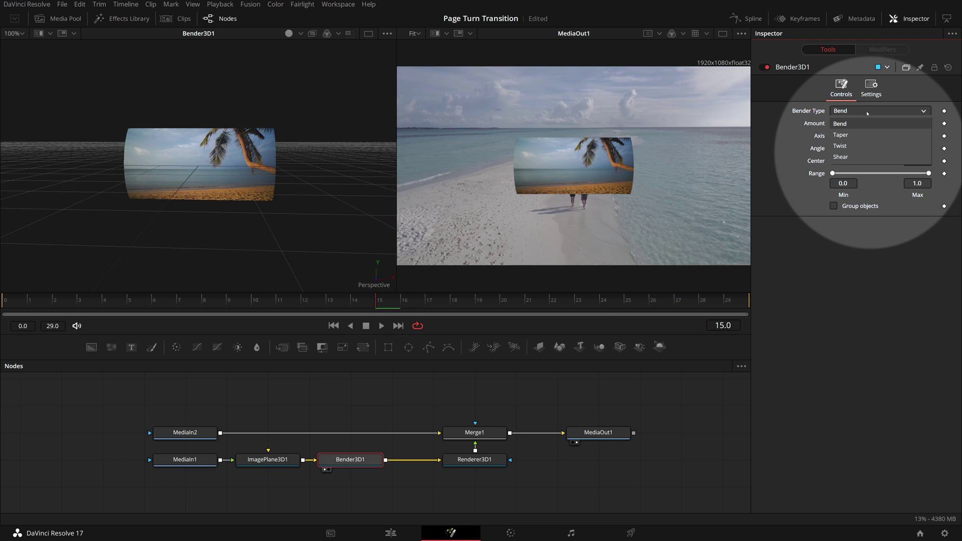
pyautogui.click(871, 124)
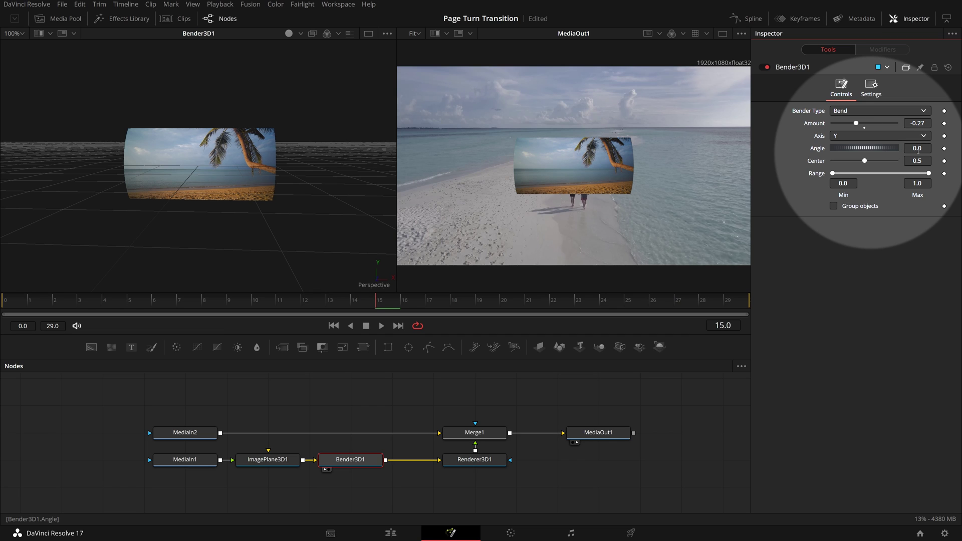
pyautogui.click(923, 136)
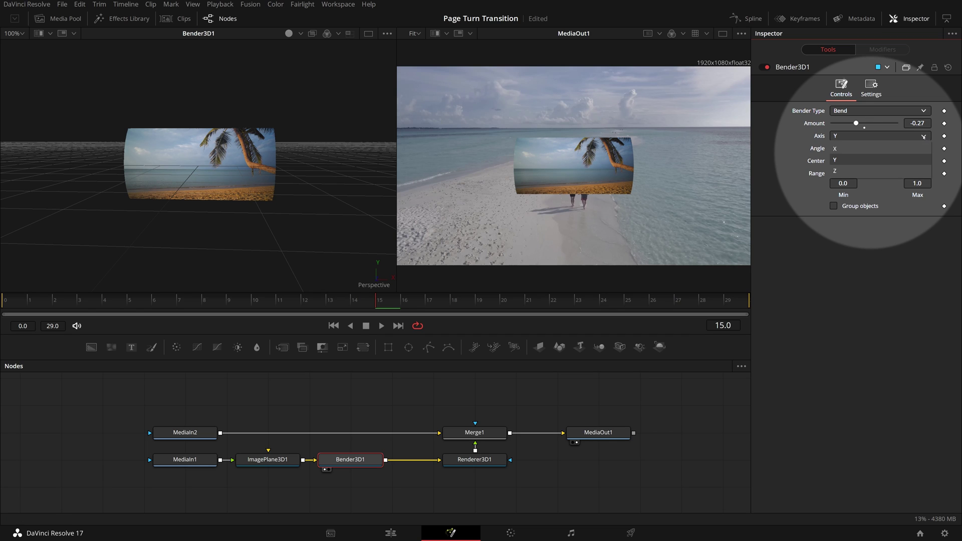
pyautogui.click(846, 148)
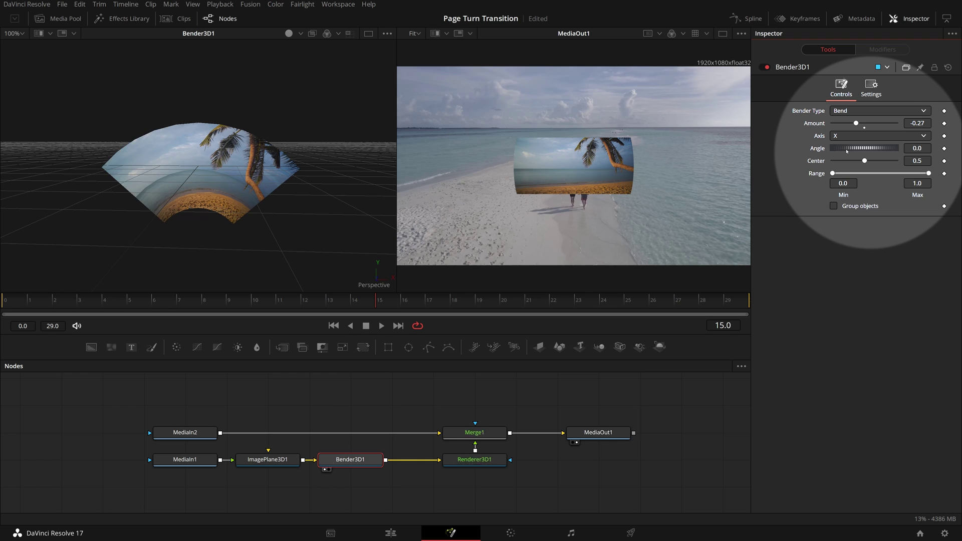
pyautogui.press('Tab')
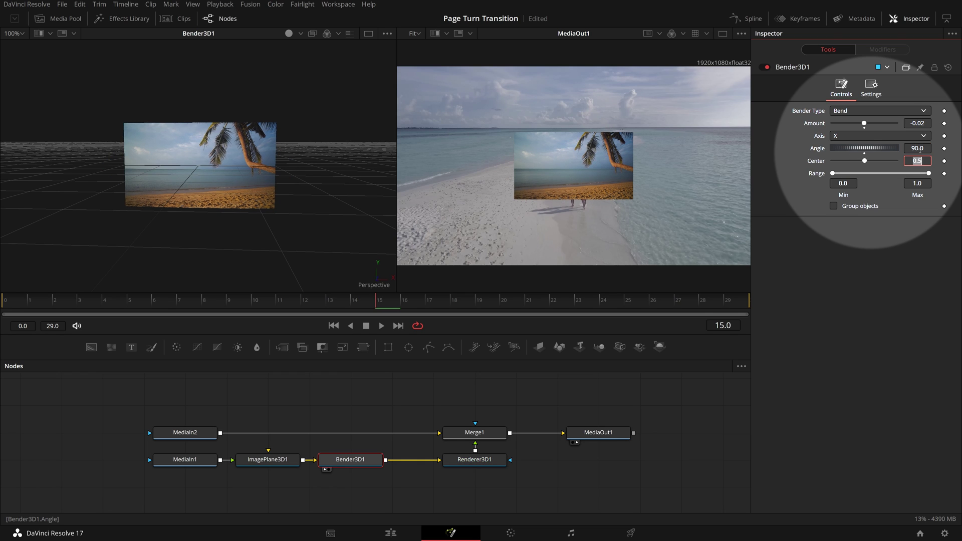
# Set bend Center 0.0, Range Min 0.889, and raise Amount until the plane forms a cylinder
pyautogui.moveTo(864, 124)
pyautogui.mouseDown()
pyautogui.moveTo(896, 132)
pyautogui.moveTo(878, 126)
pyautogui.mouseUp()
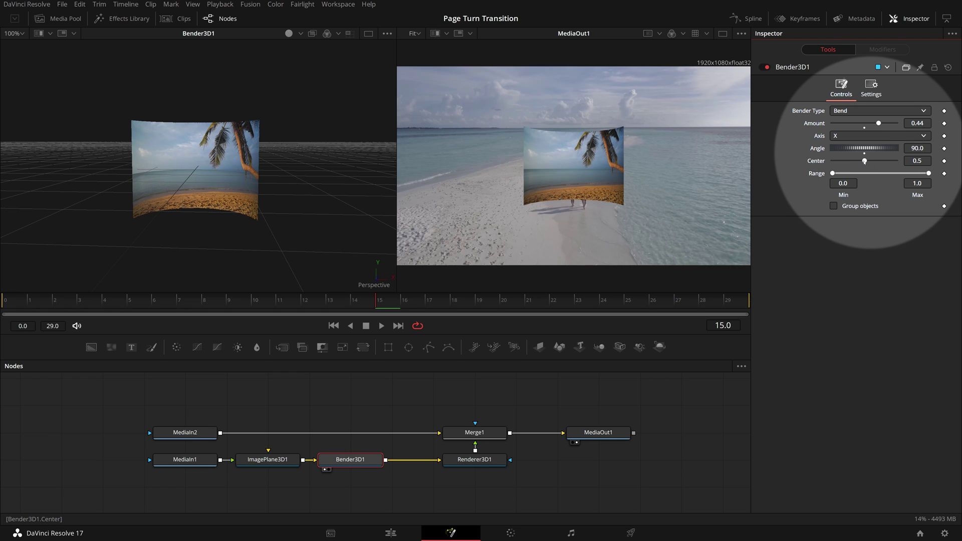
pyautogui.moveTo(865, 162); pyautogui.dragTo(825, 168)
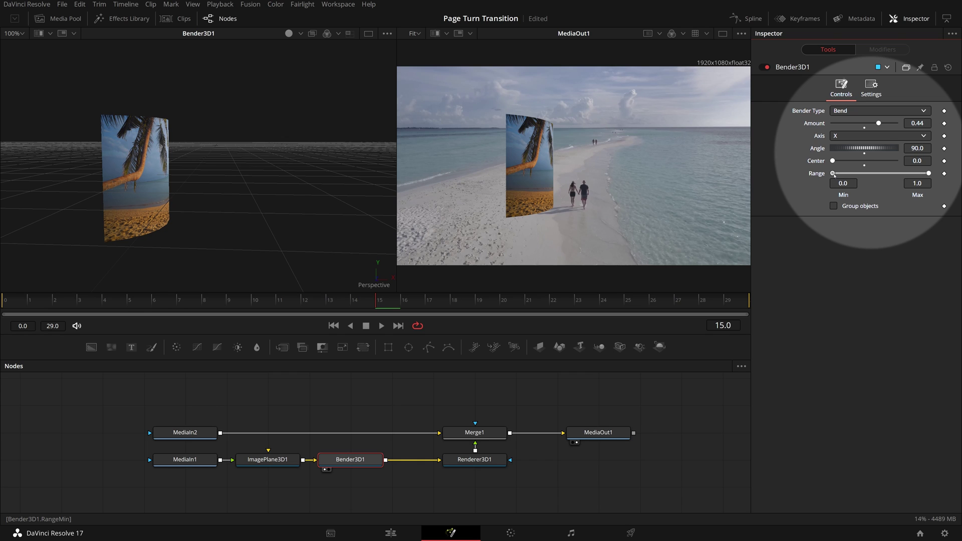
pyautogui.moveTo(834, 174)
pyautogui.mouseDown()
pyautogui.moveTo(934, 179)
pyautogui.moveTo(829, 182)
pyautogui.mouseUp()
pyautogui.moveTo(885, 126); pyautogui.dragTo(911, 130)
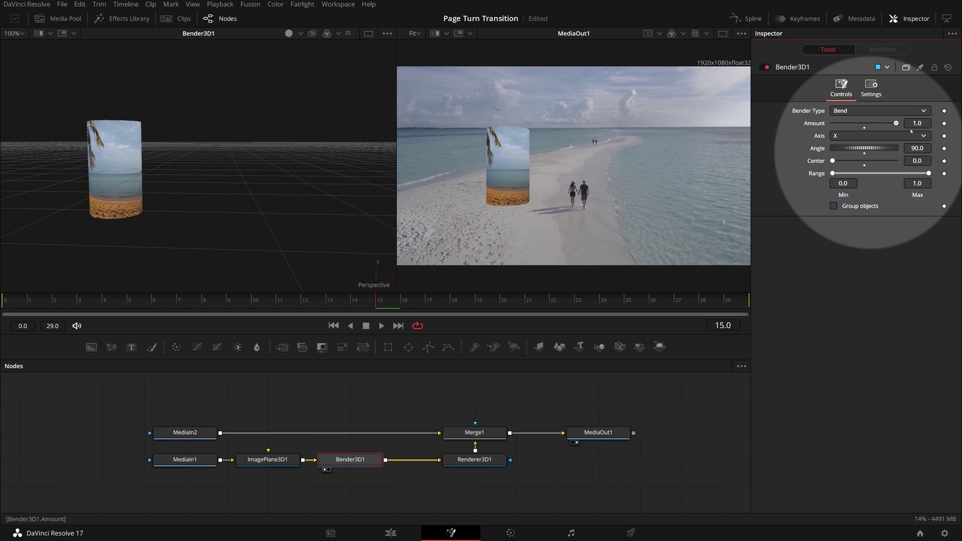
# Raise ImagePlane3D1 Subdivisions from 10 to 80, then reselect Bender3D1
pyautogui.click(368, 33)
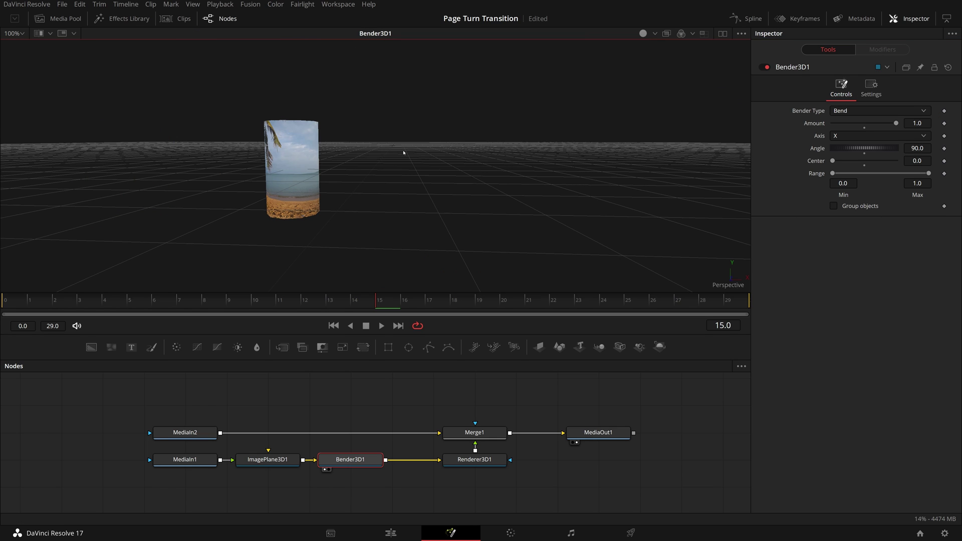
pyautogui.moveTo(404, 153); pyautogui.dragTo(640, 193)
pyautogui.scroll(5, 631, 156)
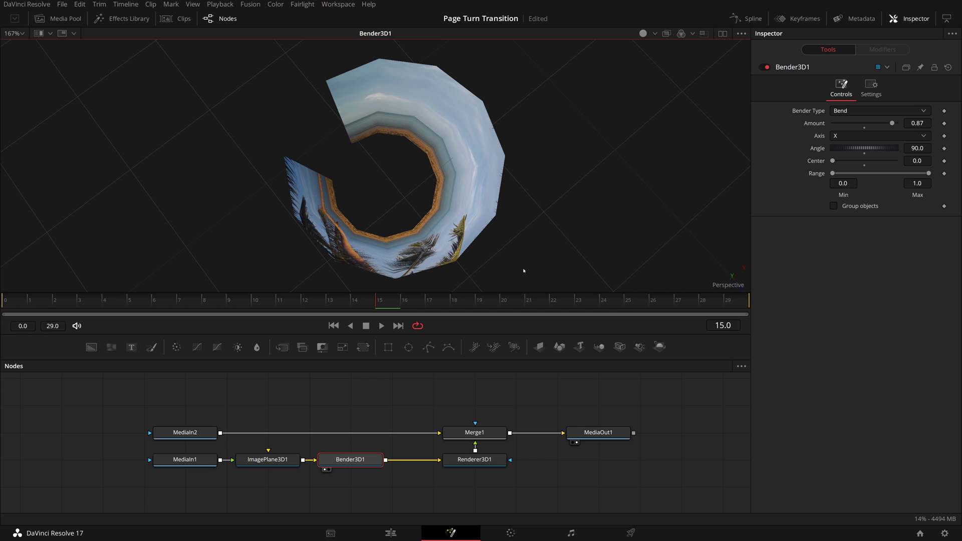
pyautogui.click(268, 460)
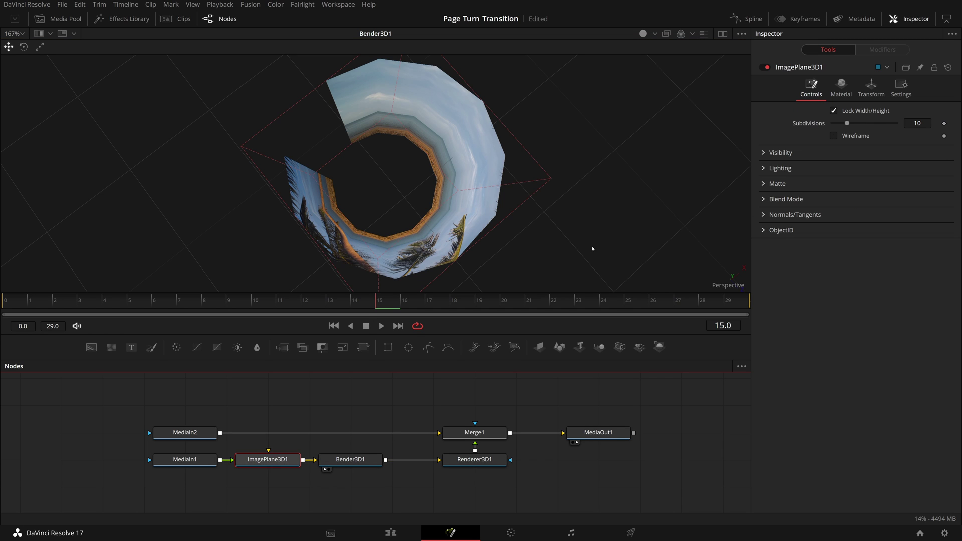
pyautogui.click(591, 217)
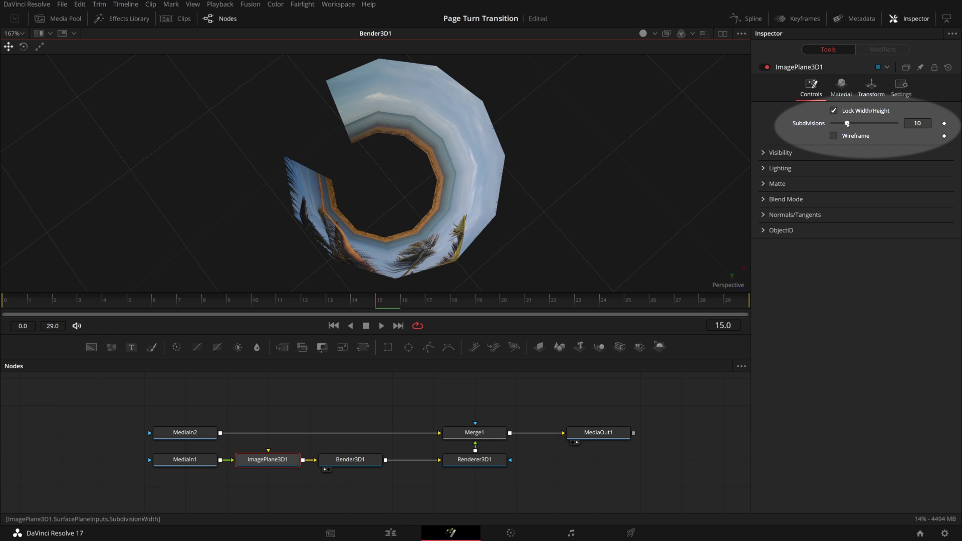
pyautogui.moveTo(847, 123); pyautogui.dragTo(896, 123)
pyautogui.click(917, 123)
pyautogui.write('8')
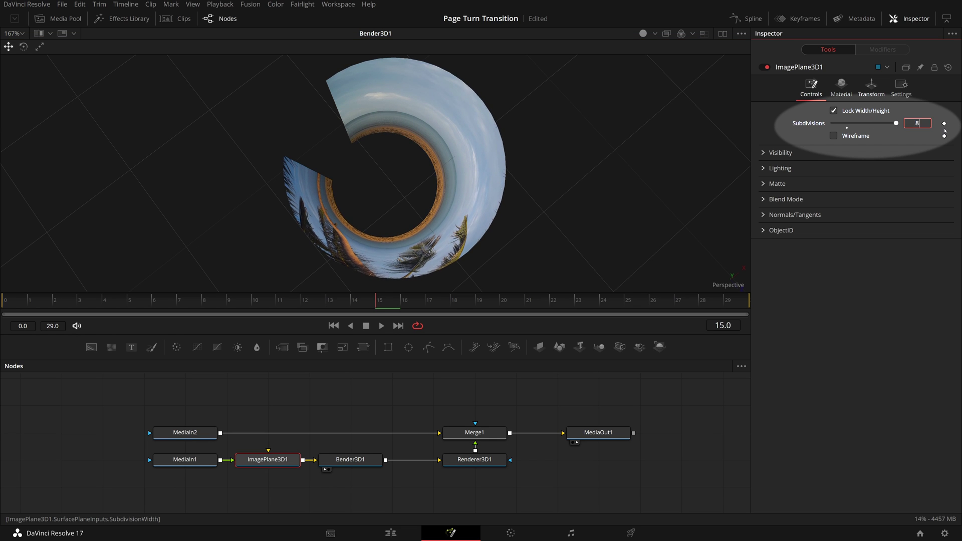
pyautogui.write('0')
pyautogui.press('Return')
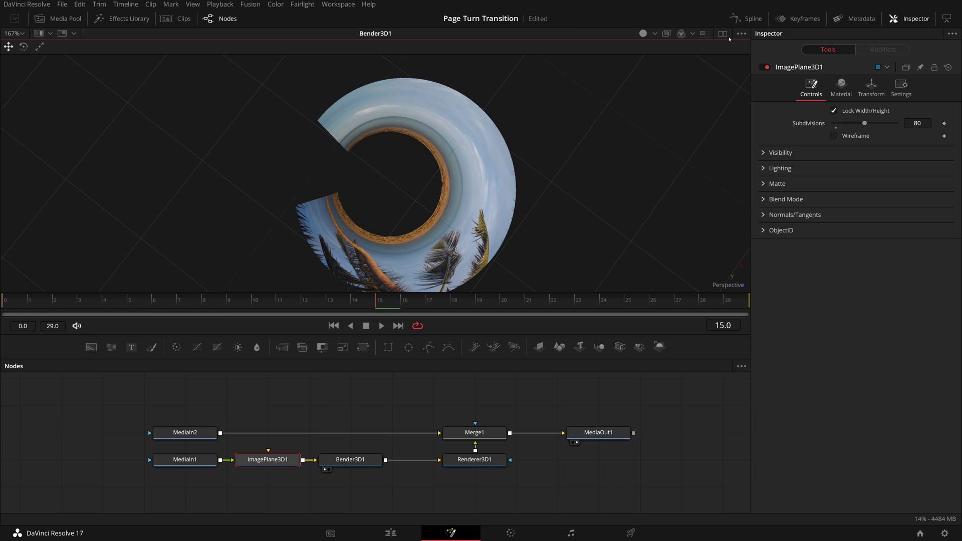
pyautogui.click(723, 34)
pyautogui.click(352, 459)
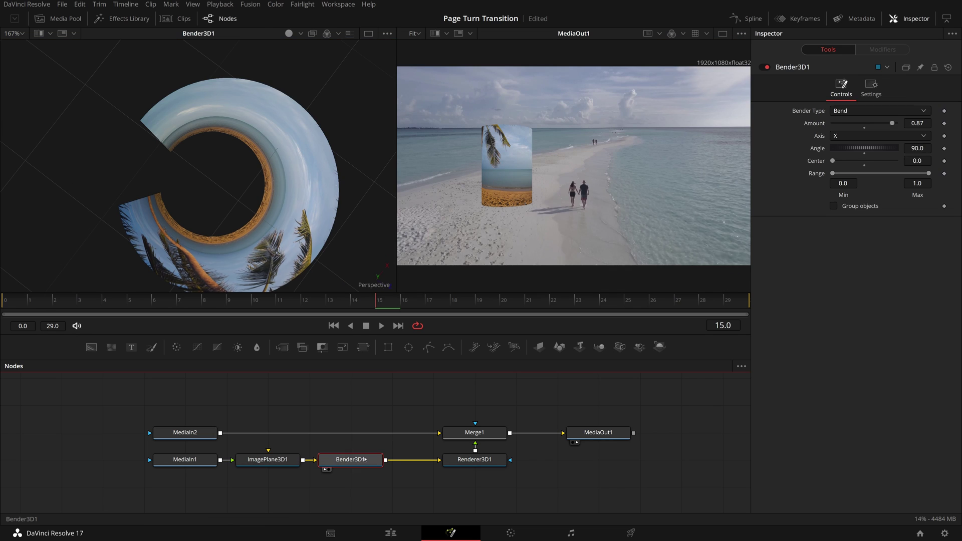
# Set Bender3D1 Amount and Range Min to 1.0, then scale ImagePlane3D1 to 2.945
pyautogui.moveTo(892, 123); pyautogui.dragTo(902, 125)
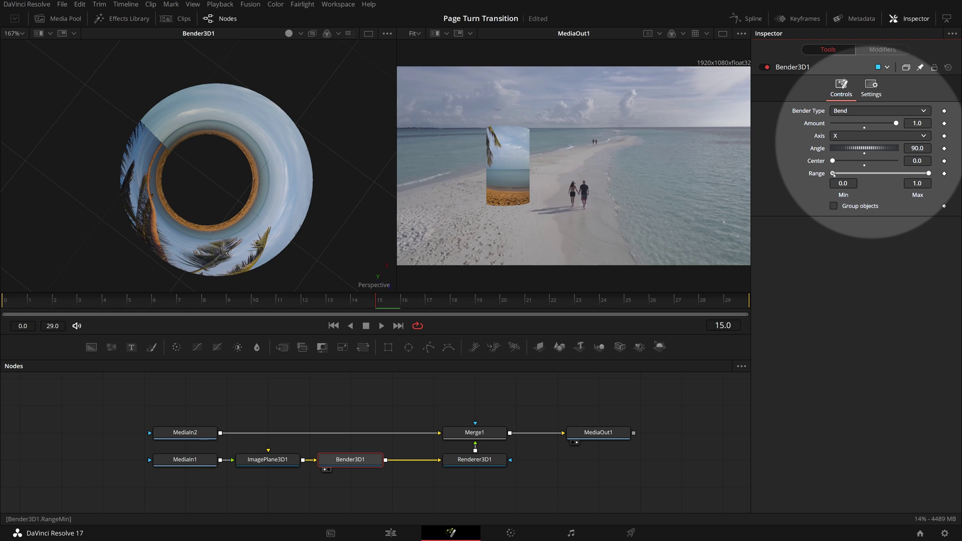
pyautogui.moveTo(833, 173)
pyautogui.mouseDown()
pyautogui.moveTo(923, 174)
pyautogui.moveTo(896, 184)
pyautogui.moveTo(912, 184)
pyautogui.moveTo(842, 184)
pyautogui.mouseUp()
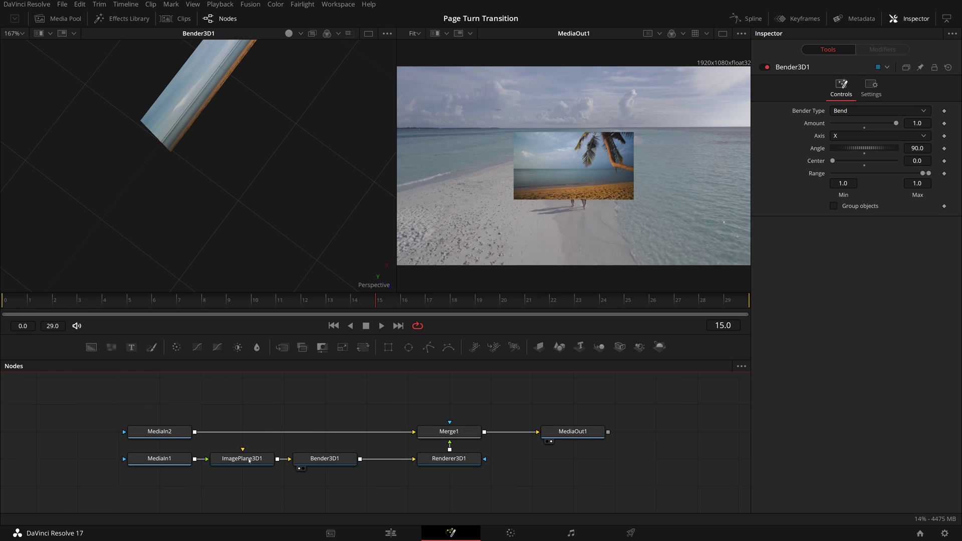
pyautogui.click(249, 460)
pyautogui.click(871, 86)
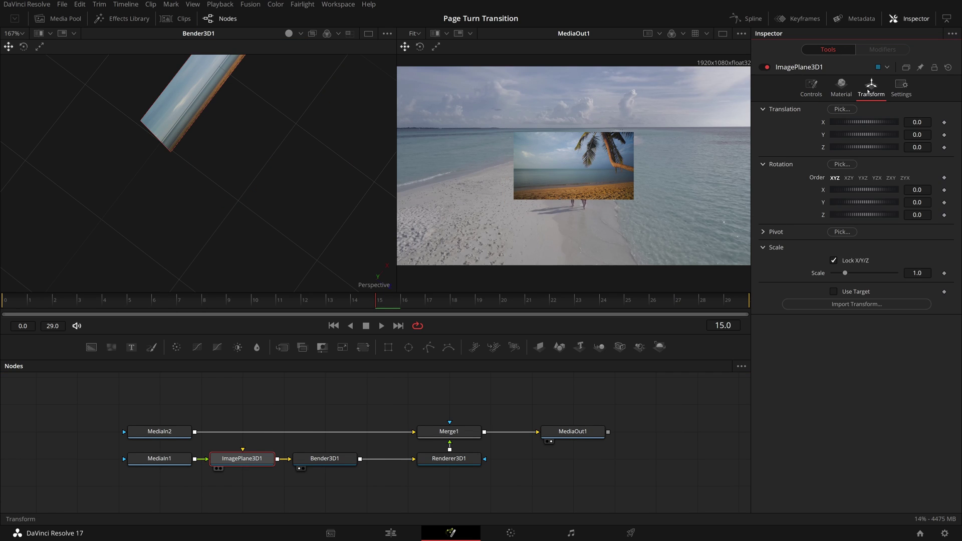
pyautogui.moveTo(846, 274); pyautogui.dragTo(870, 273)
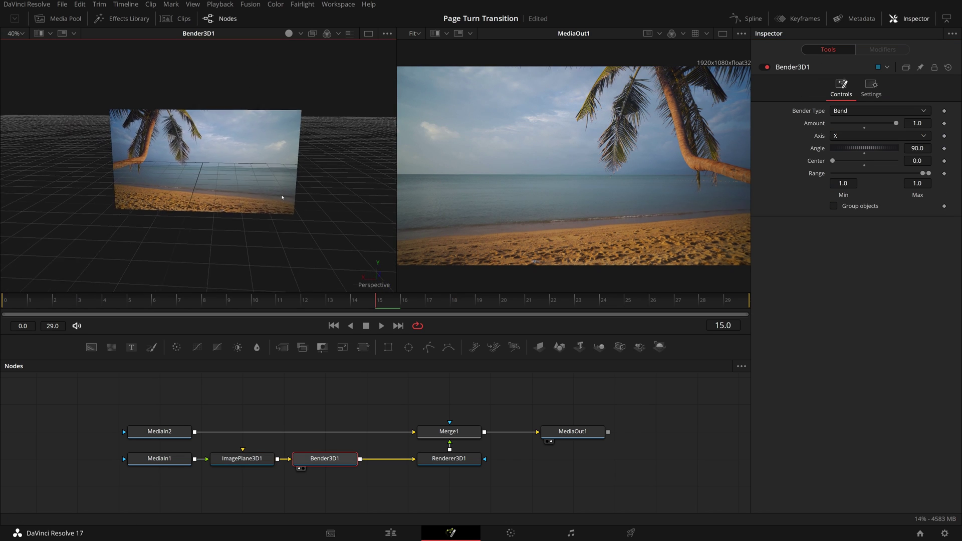
# Keyframe Bender3D1 Range Min at 0.7 on frame 0 and 0.0 on frame 25
pyautogui.moveTo(922, 173); pyautogui.dragTo(895, 173)
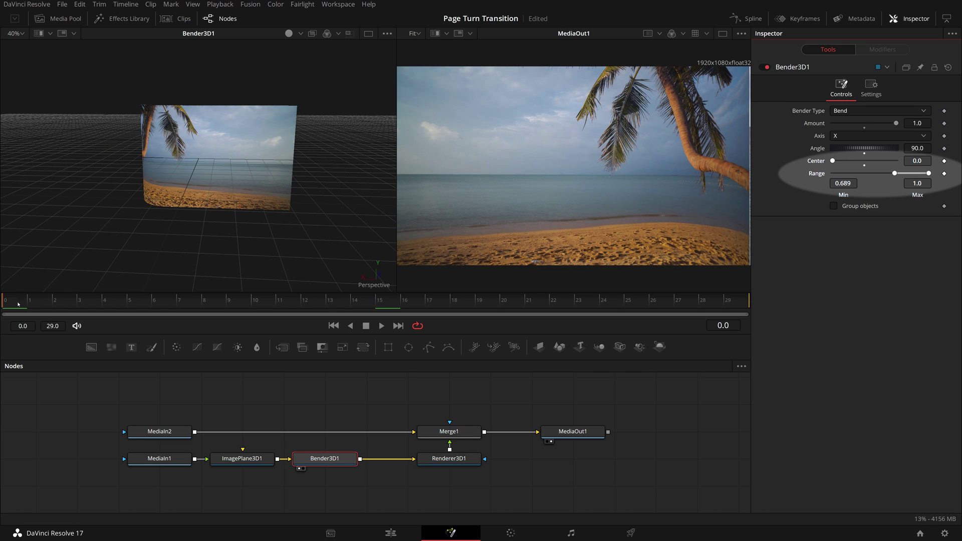
pyautogui.click(853, 186)
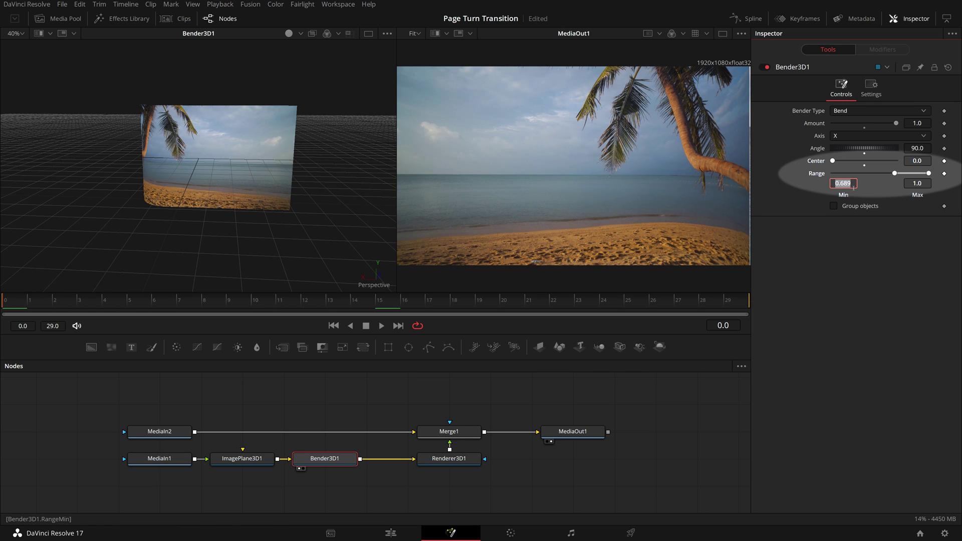
pyautogui.write('0.7')
pyautogui.press('Tab')
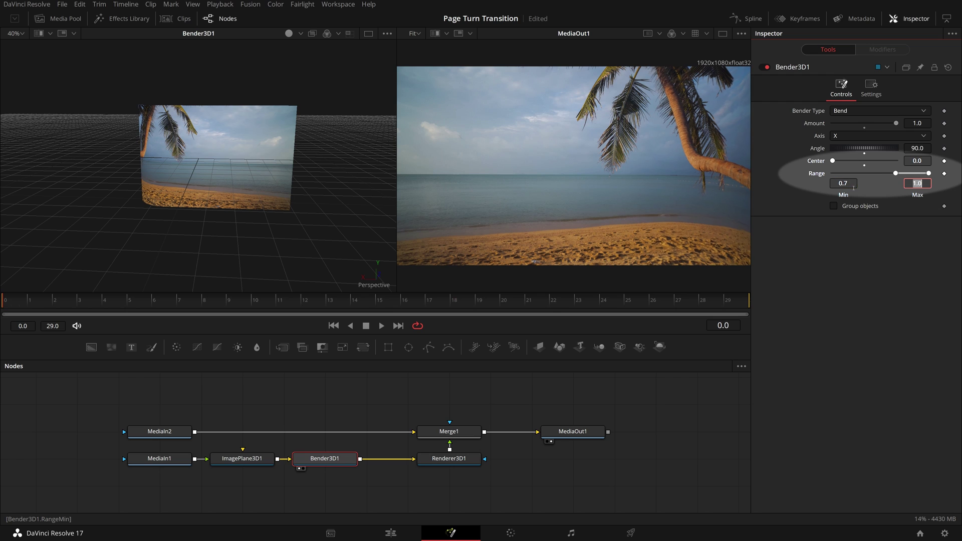
pyautogui.click(944, 174)
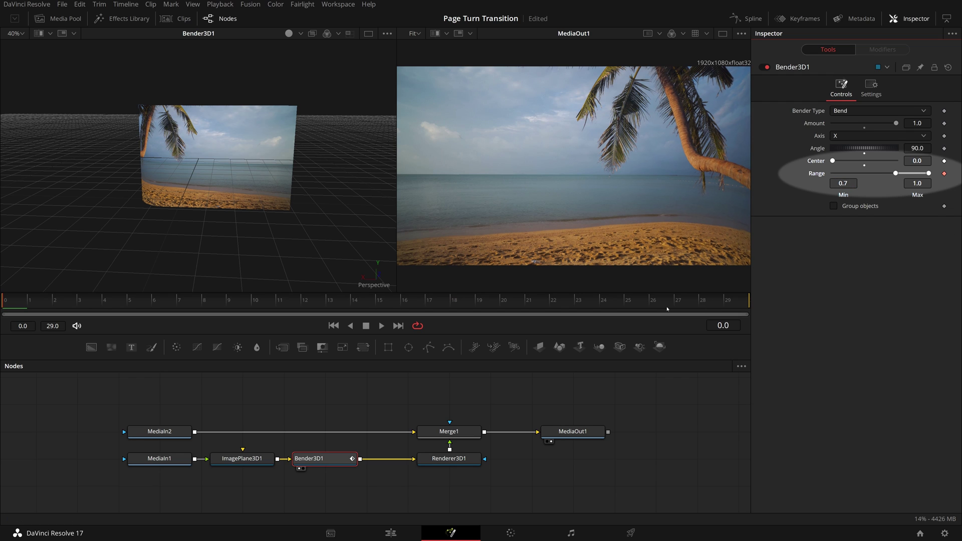
pyautogui.click(650, 307)
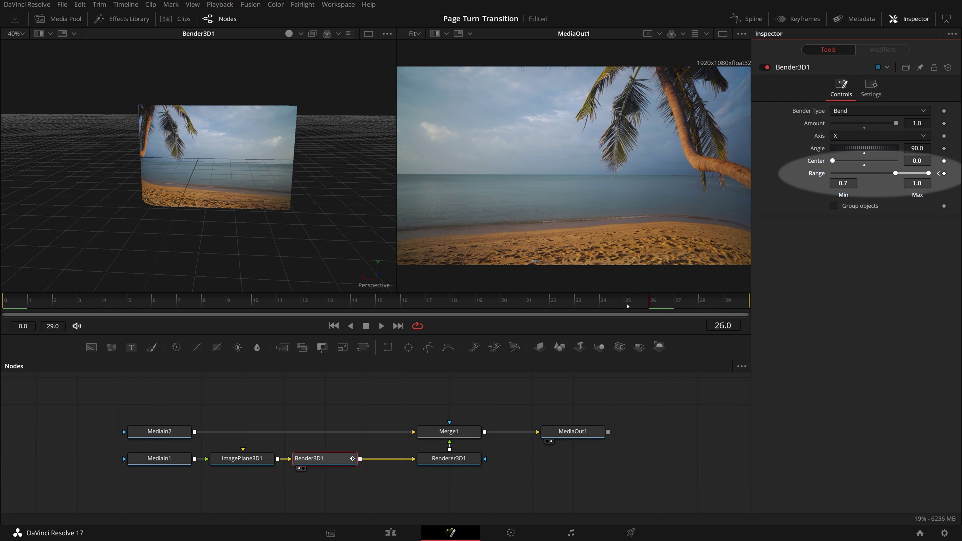
pyautogui.click(627, 306)
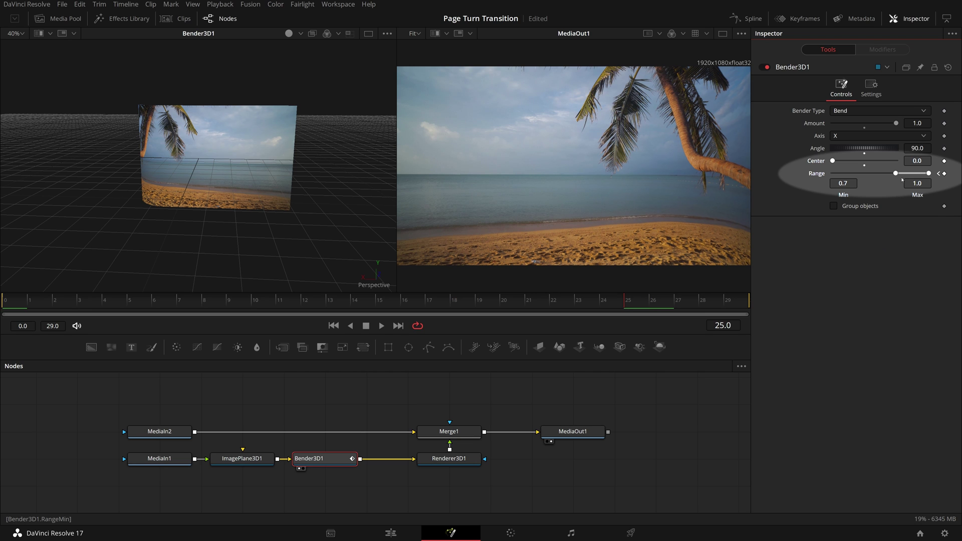
pyautogui.moveTo(896, 174); pyautogui.dragTo(820, 175)
# Preview the turn, then set Bender3D1 Center to -0.1 at frame 29
pyautogui.click(382, 326)
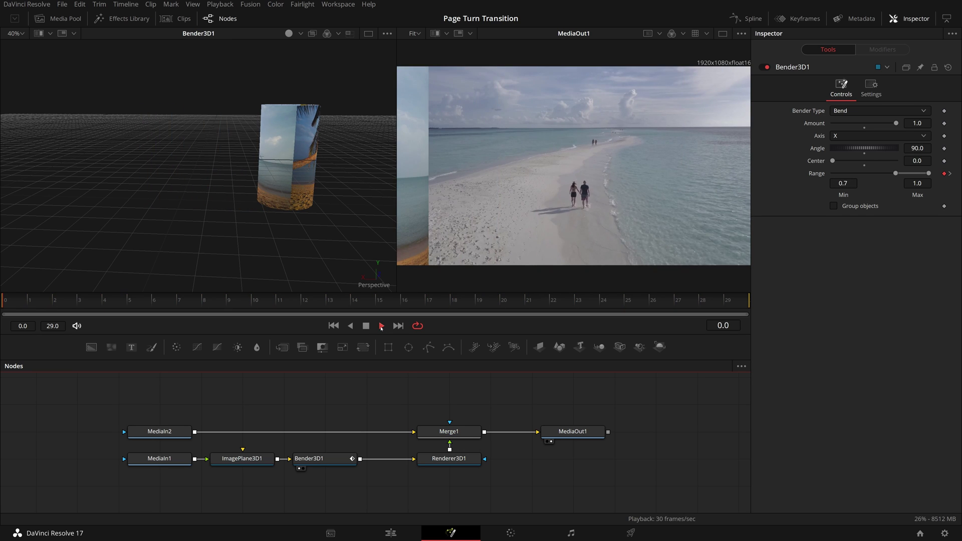
pyautogui.press('space')
pyautogui.click(621, 311)
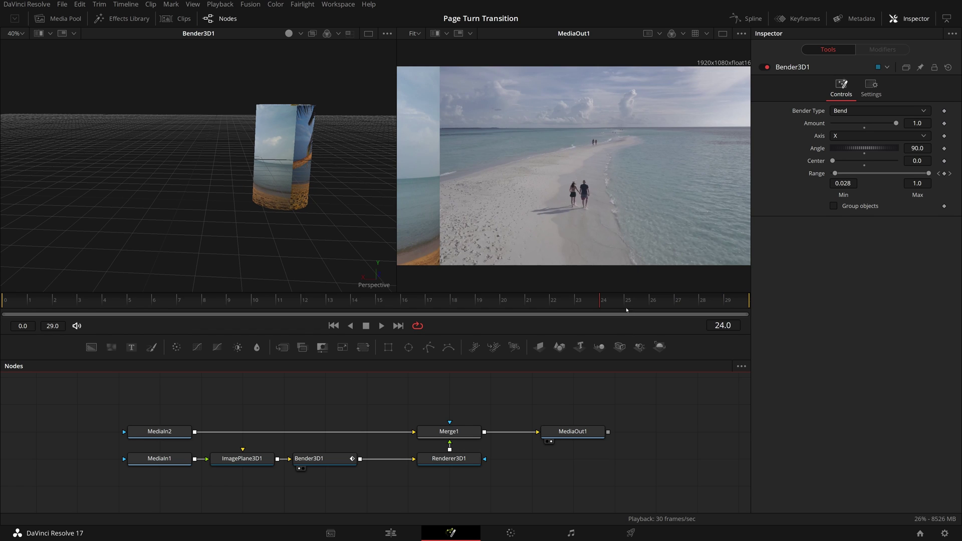
pyautogui.click(948, 174)
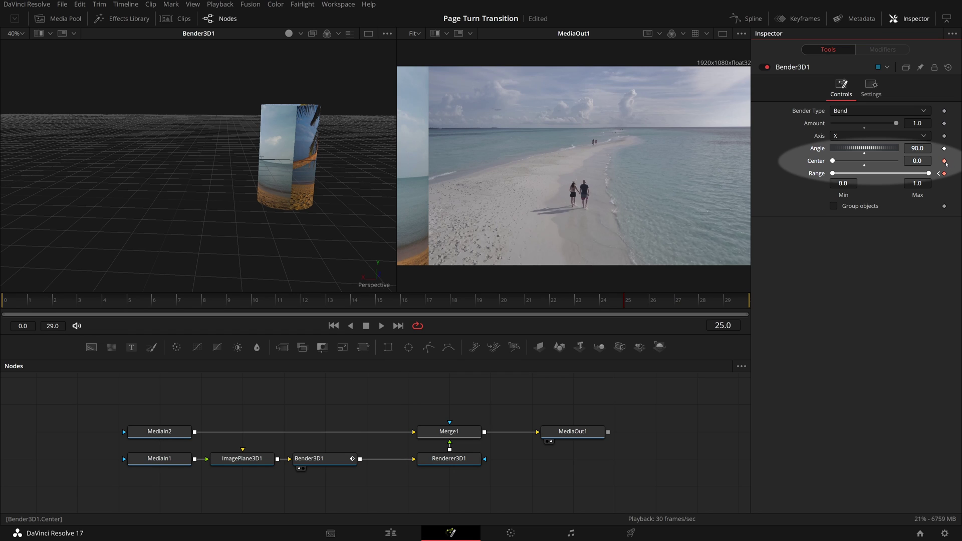
pyautogui.click(734, 308)
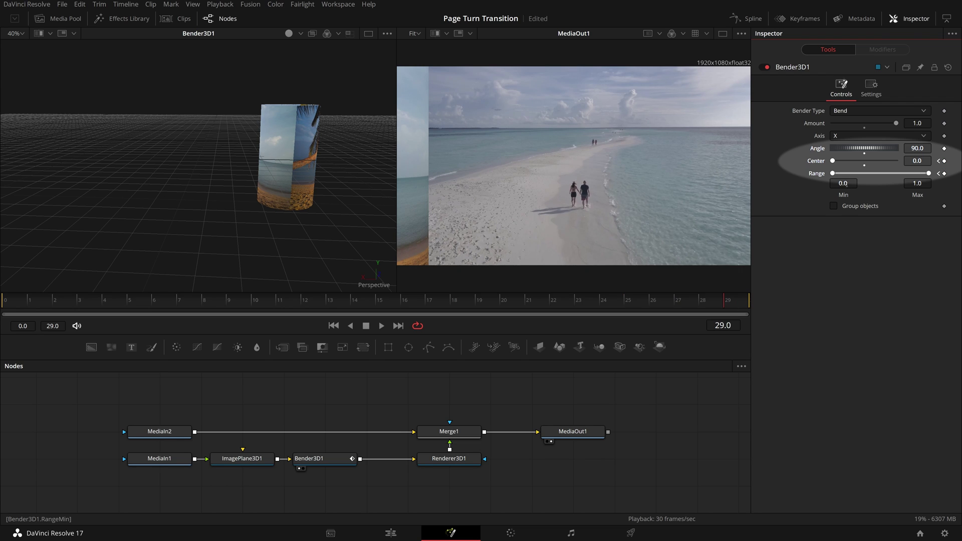
pyautogui.click(917, 162)
pyautogui.write('-0.1')
pyautogui.press('Tab')
# Step through frames 24–28 and loop playback to check the page curl
pyautogui.click(603, 300)
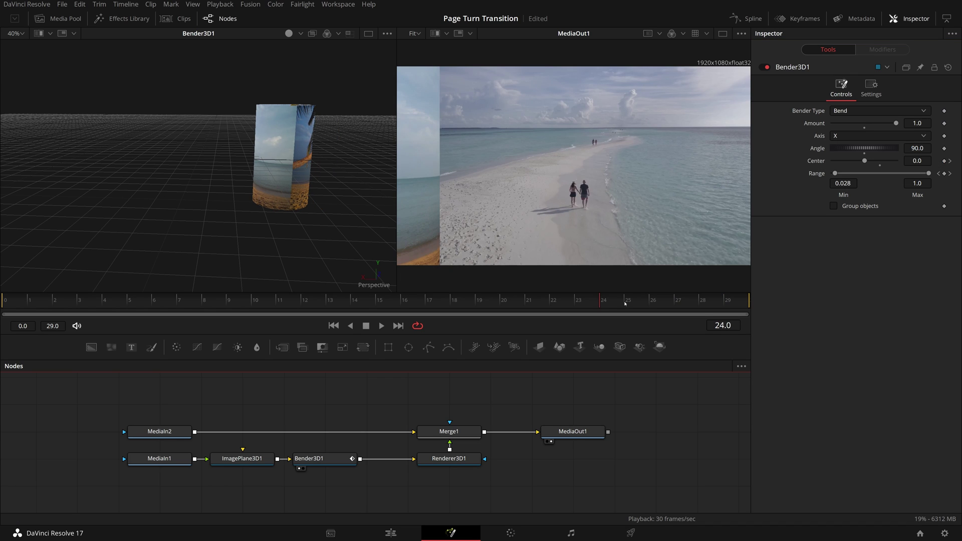
pyautogui.press('Right')
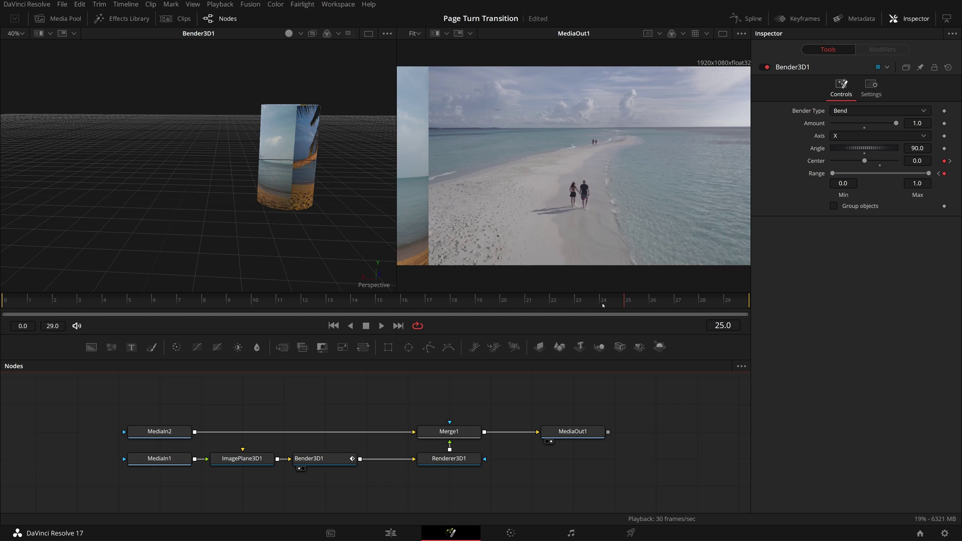
pyautogui.press('Right')
pyautogui.press('Right')
pyautogui.press('Right')
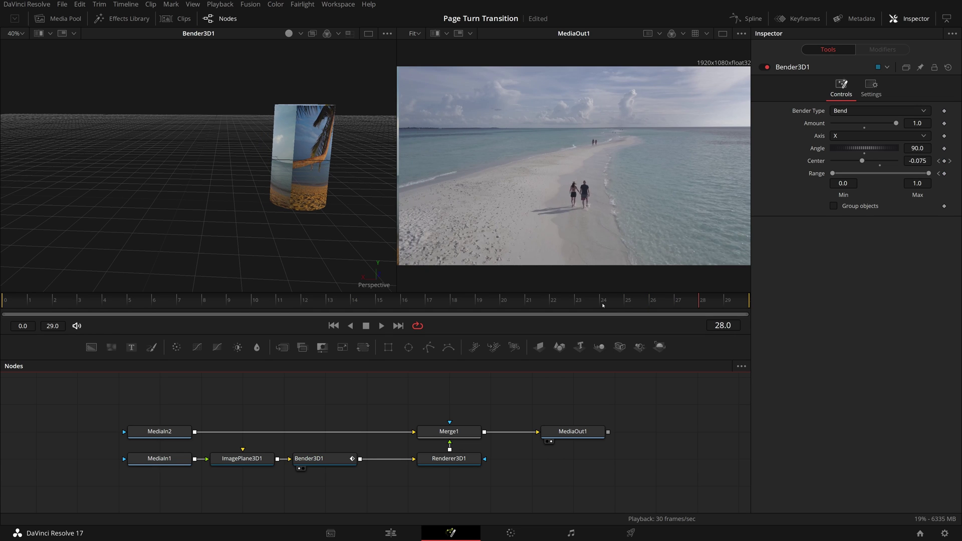
pyautogui.press('space')
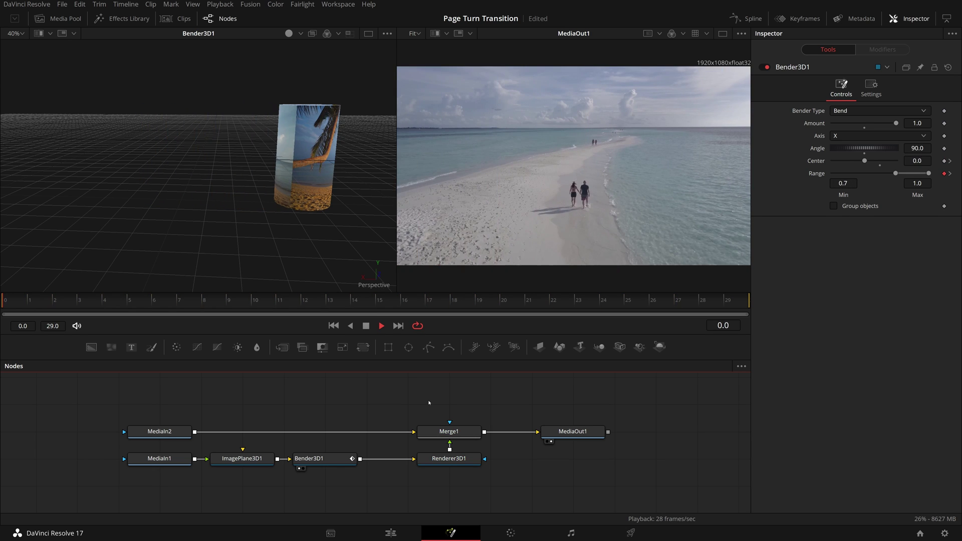
pyautogui.press('space')
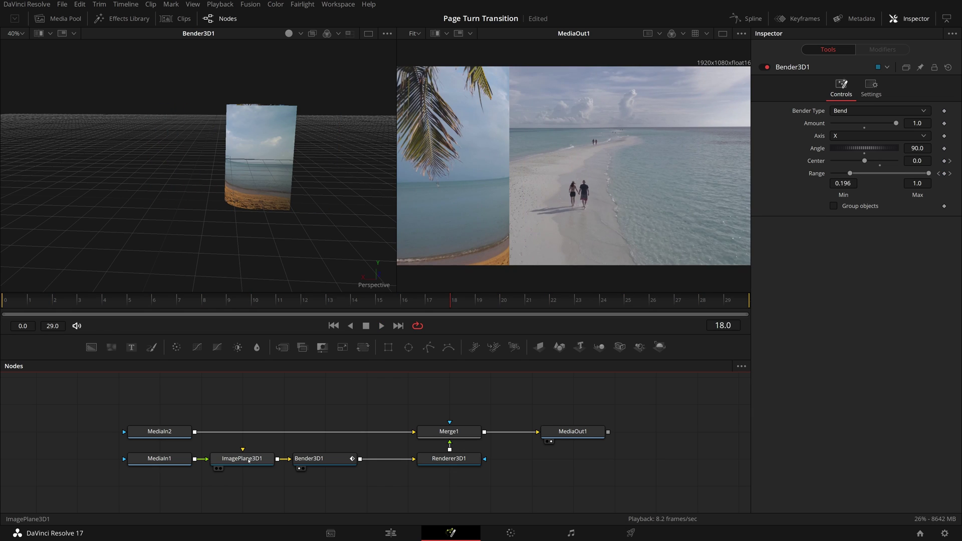
# Set ImagePlane3D1 Rotation Z to 30 and scrub frames 7–18 to preview
pyautogui.click(247, 459)
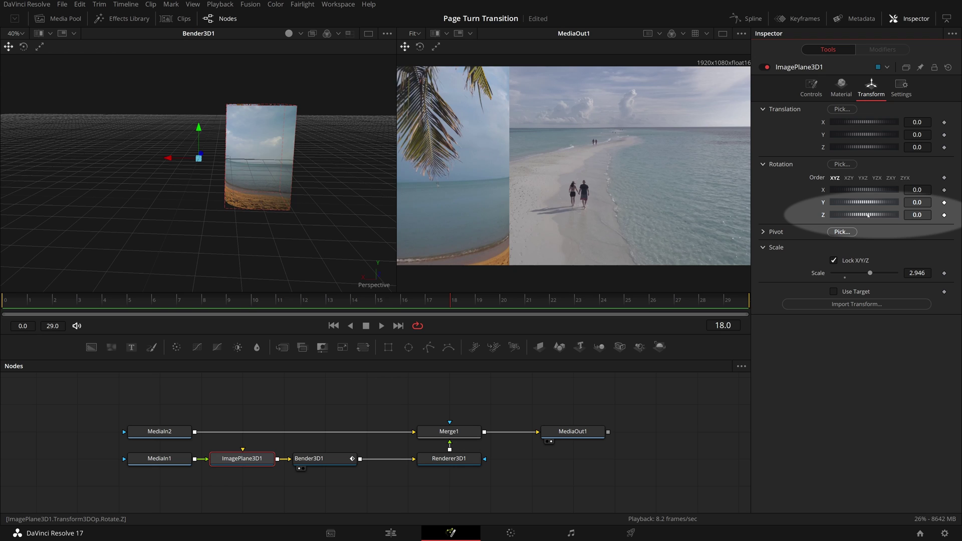
pyautogui.moveTo(865, 214); pyautogui.dragTo(858, 216)
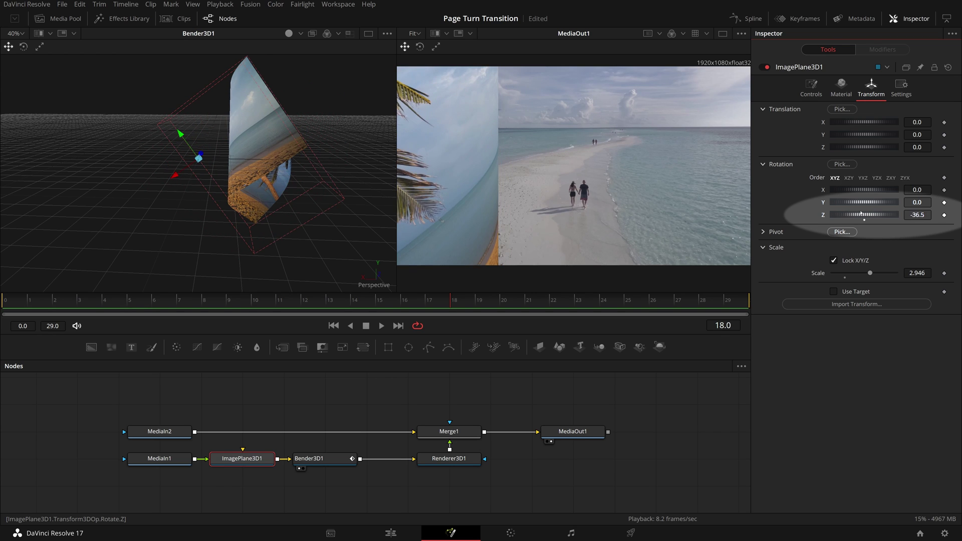
pyautogui.click(922, 215)
pyautogui.write('30')
pyautogui.press('Tab')
pyautogui.click(188, 306)
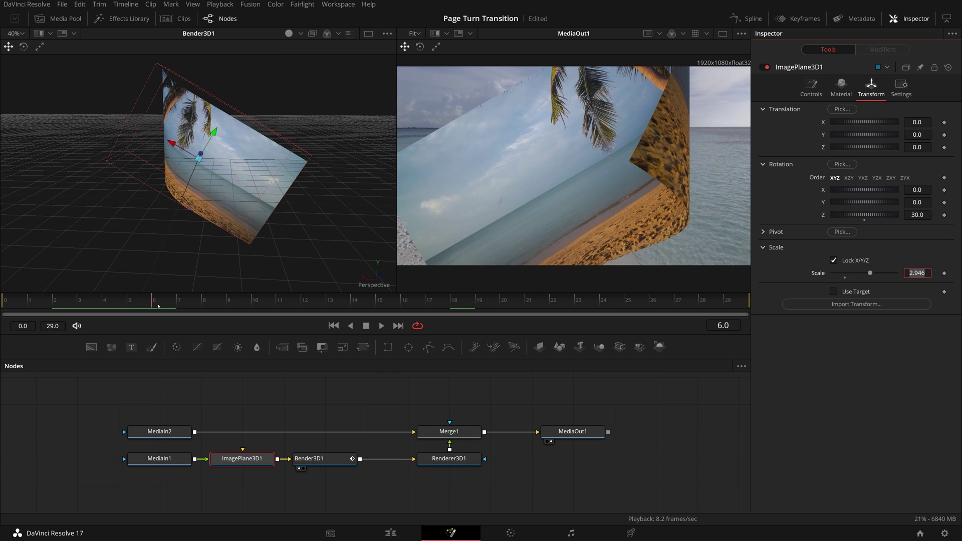
pyautogui.moveTo(188, 305); pyautogui.dragTo(78, 314)
# Add a Merge3D node after Bender3D1 and shift MediaOut1 and Merge1 right
pyautogui.click(315, 458)
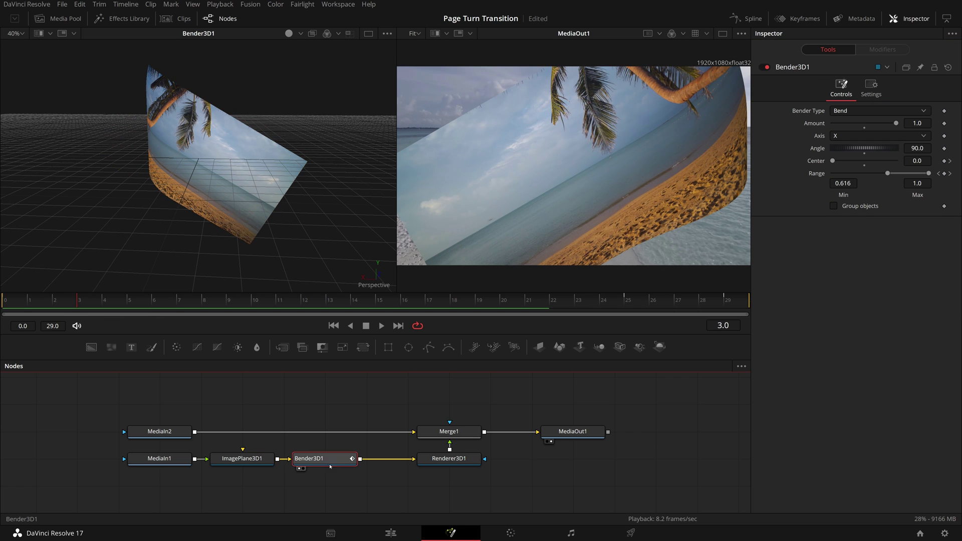
pyautogui.click(601, 350)
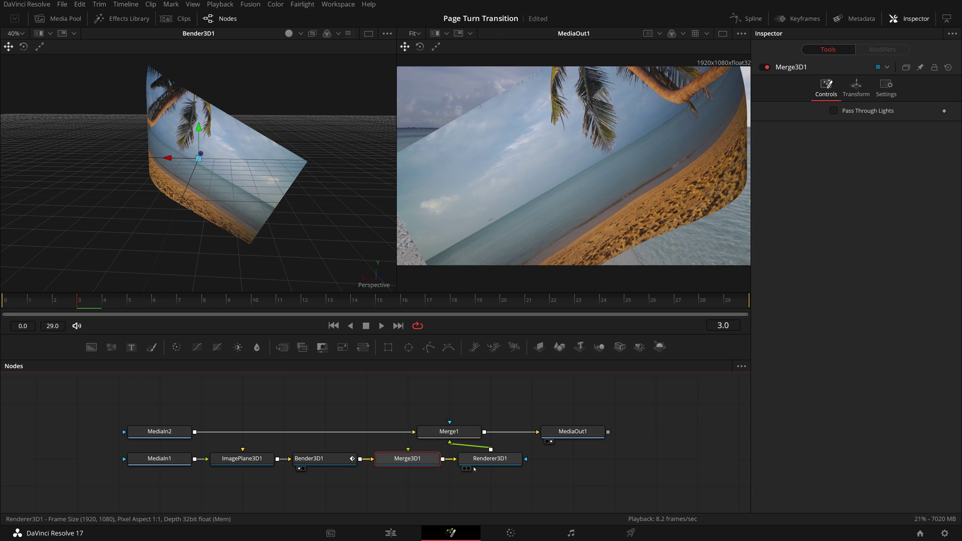
pyautogui.moveTo(573, 433); pyautogui.dragTo(614, 433)
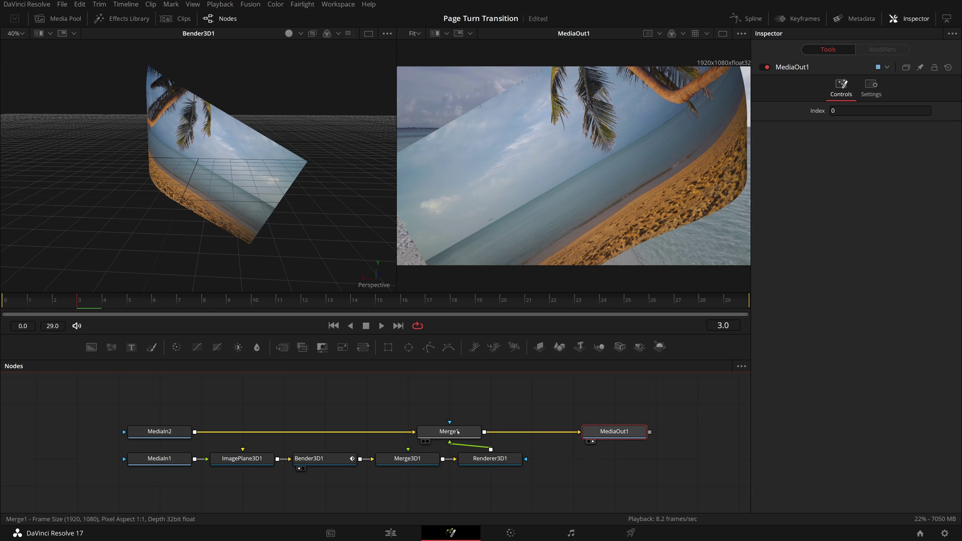
pyautogui.moveTo(449, 431); pyautogui.dragTo(490, 431)
# Turn Merge3D1's Transform Rotation Z into an expression by entering '='
pyautogui.click(406, 459)
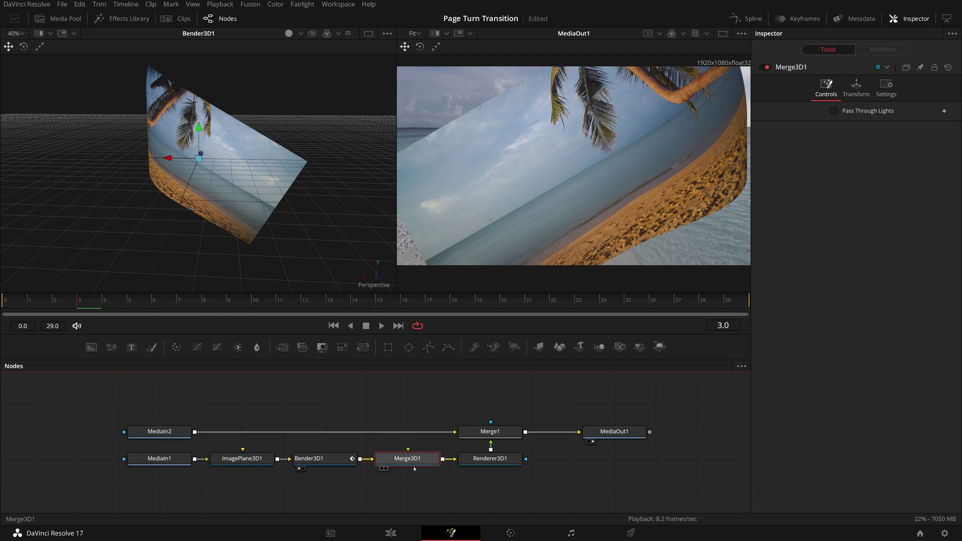
pyautogui.click(849, 85)
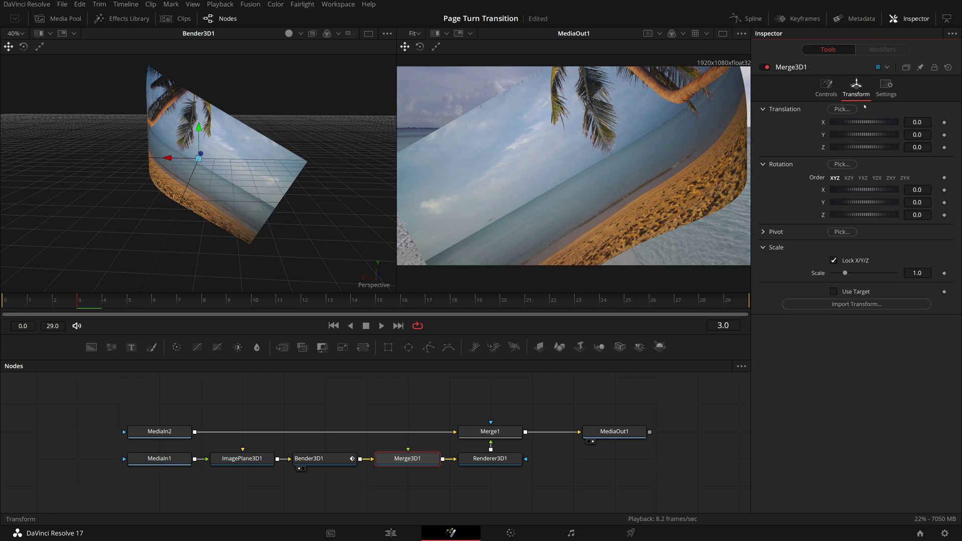
pyautogui.click(917, 216)
pyautogui.doubleClick(922, 218)
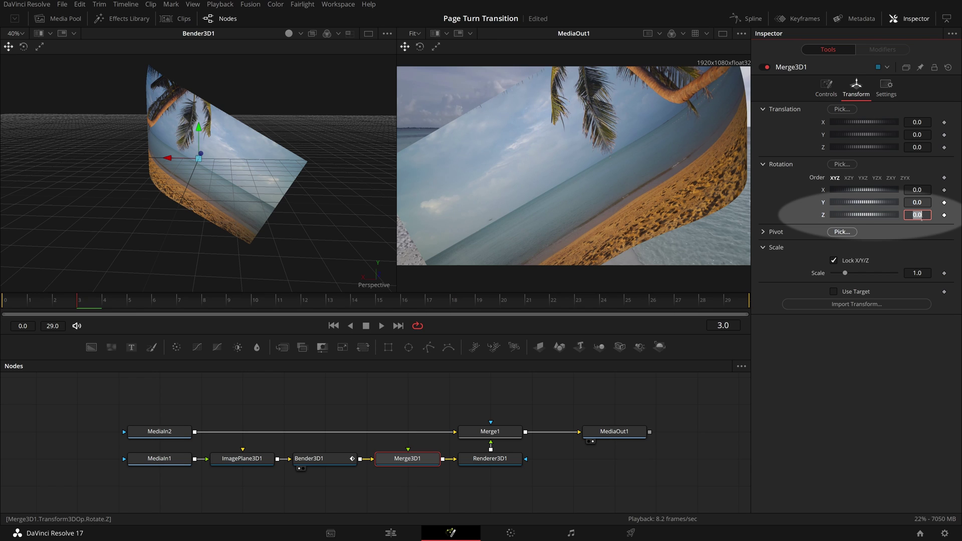
pyautogui.write('=')
pyautogui.press('Return')
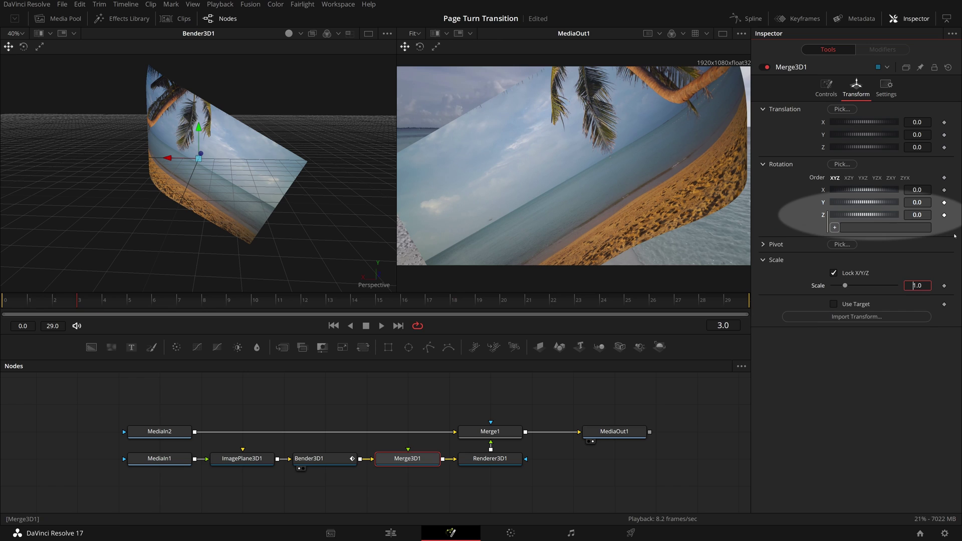
pyautogui.click(850, 228)
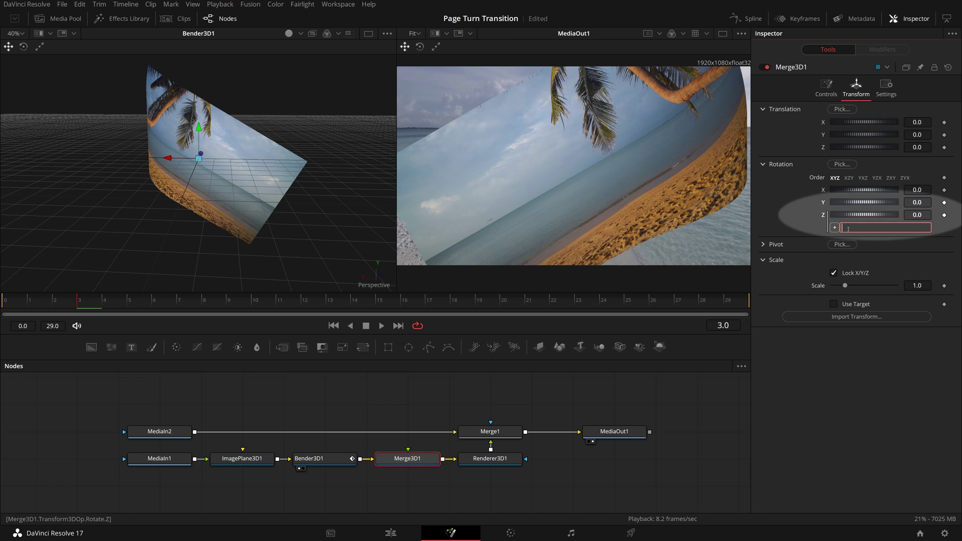
# Link Merge3D1's Z rotation by expression to minus ImagePlane3D1's Z rotation
pyautogui.keyDown('ctrl'); pyautogui.click(247, 460); pyautogui.keyUp('ctrl')
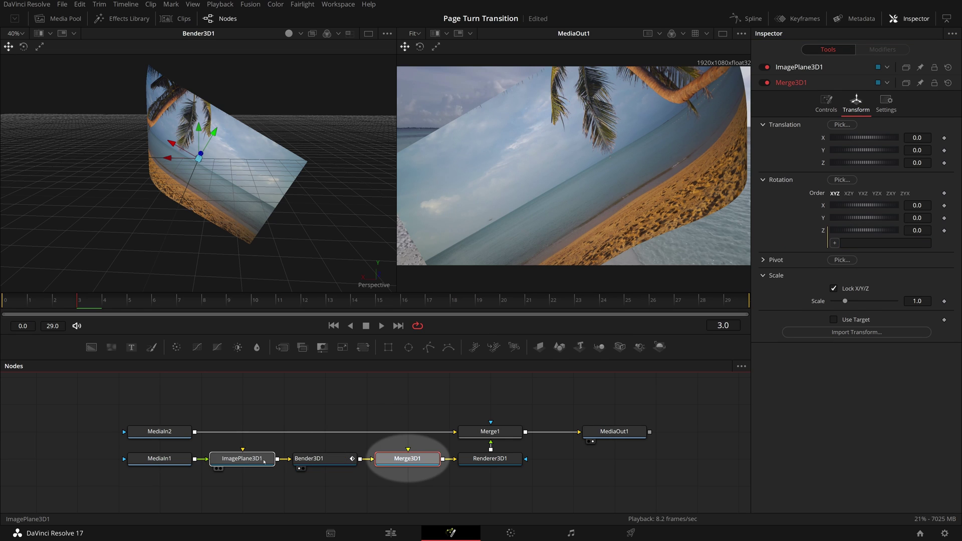
pyautogui.click(434, 461)
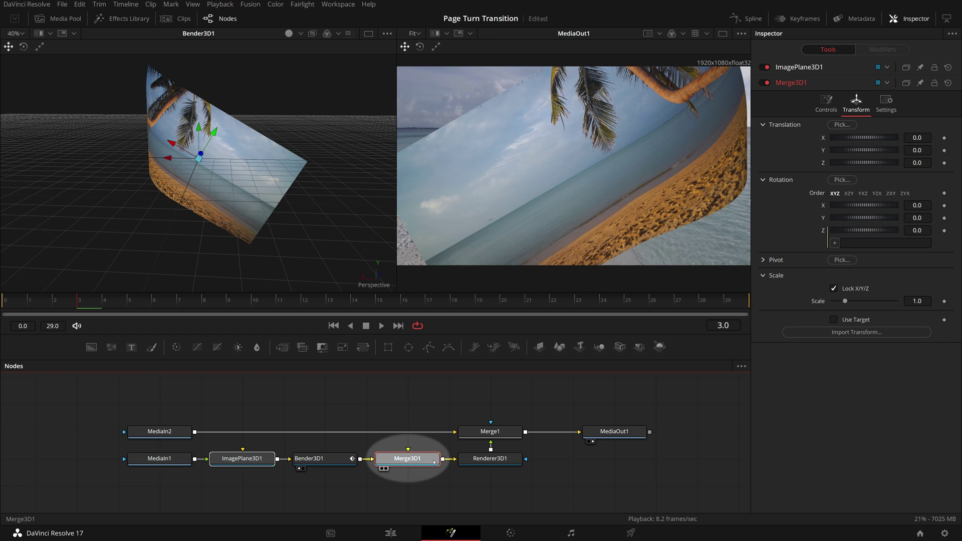
pyautogui.click(794, 68)
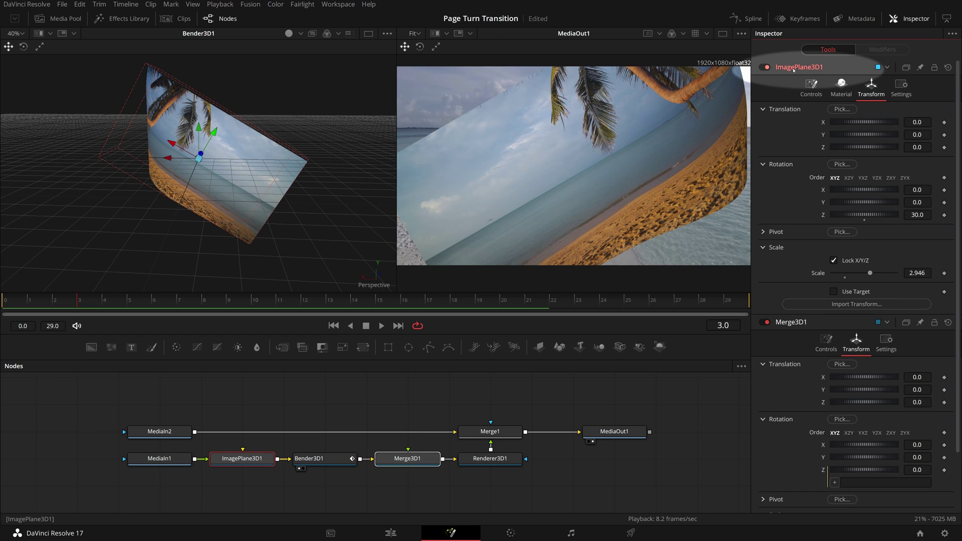
pyautogui.scroll(-2, 832, 440)
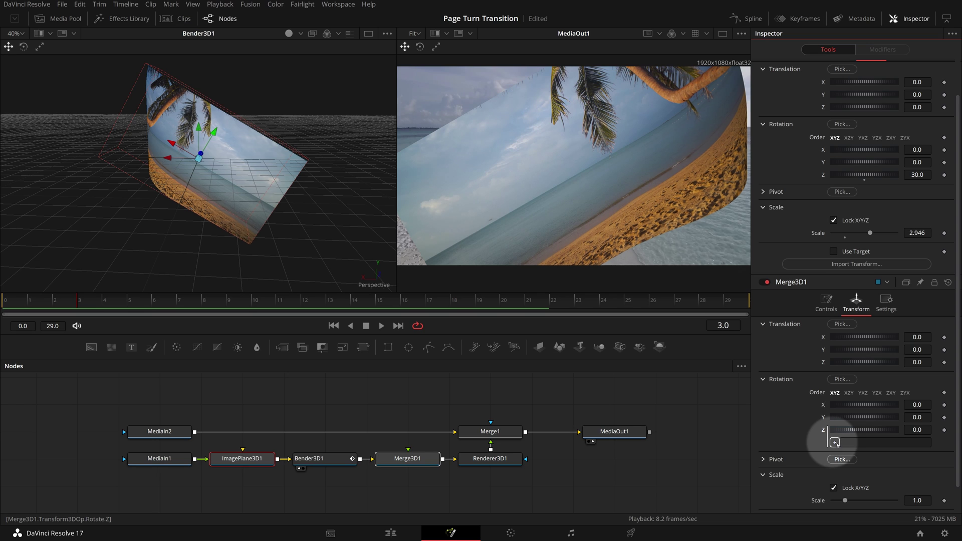
pyautogui.moveTo(835, 443); pyautogui.dragTo(849, 175)
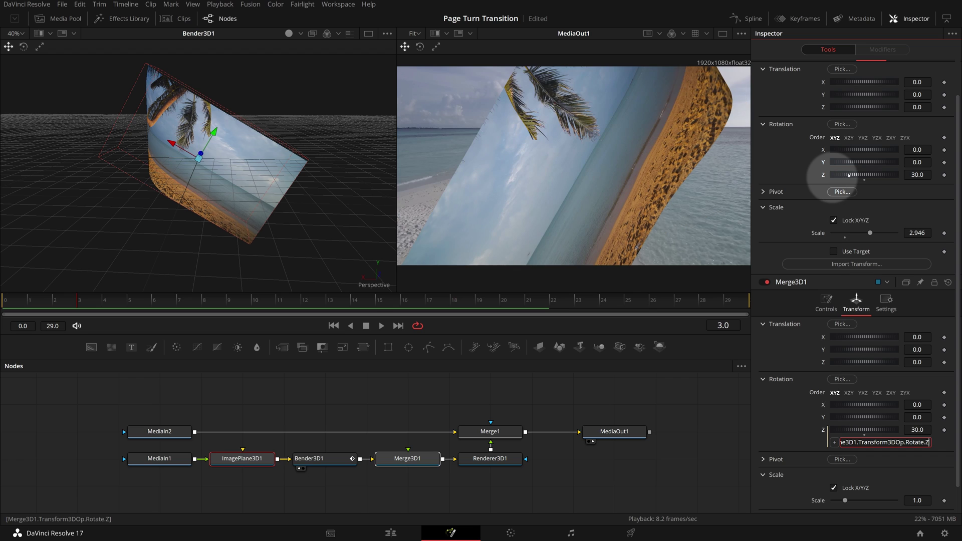
pyautogui.click(865, 443)
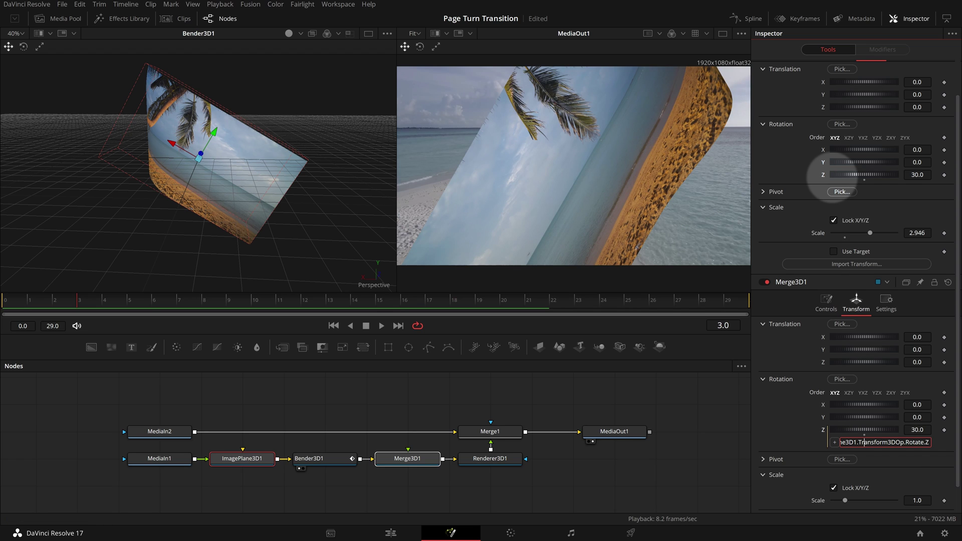
pyautogui.click(840, 442)
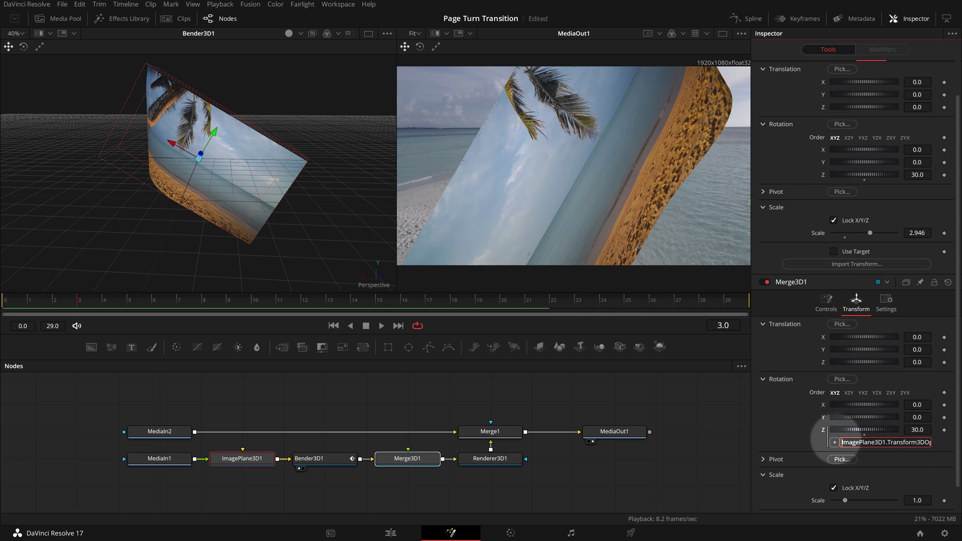
pyautogui.write('-')
pyautogui.press('Tab')
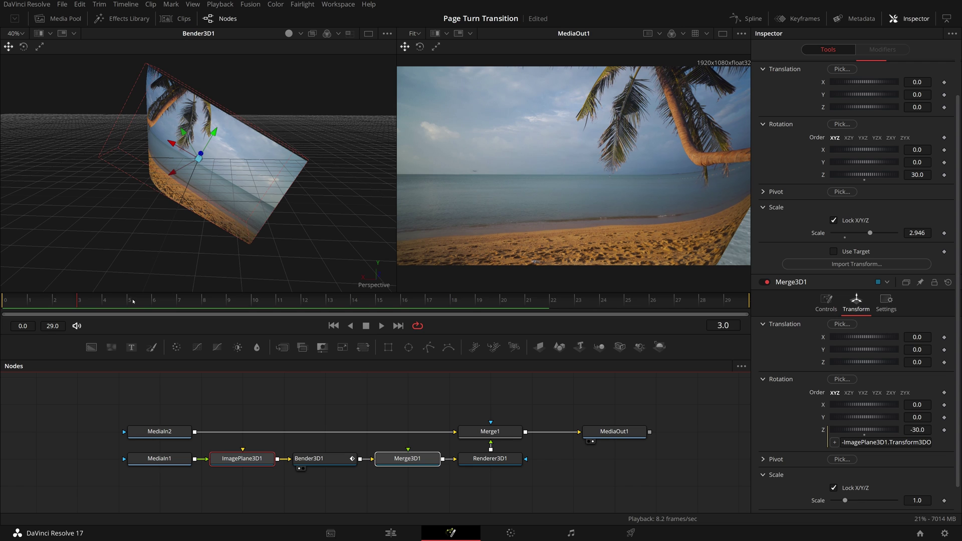
# Set ImagePlane3D1's Z rotation to -30 and preview the page turn
pyautogui.moveTo(10, 304); pyautogui.dragTo(308, 312)
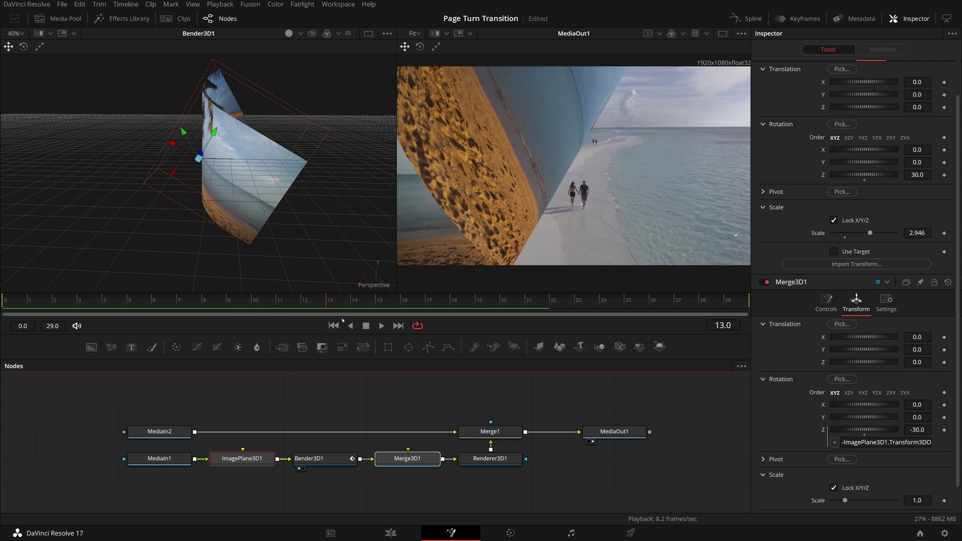
pyautogui.click(917, 174)
pyautogui.write('-30')
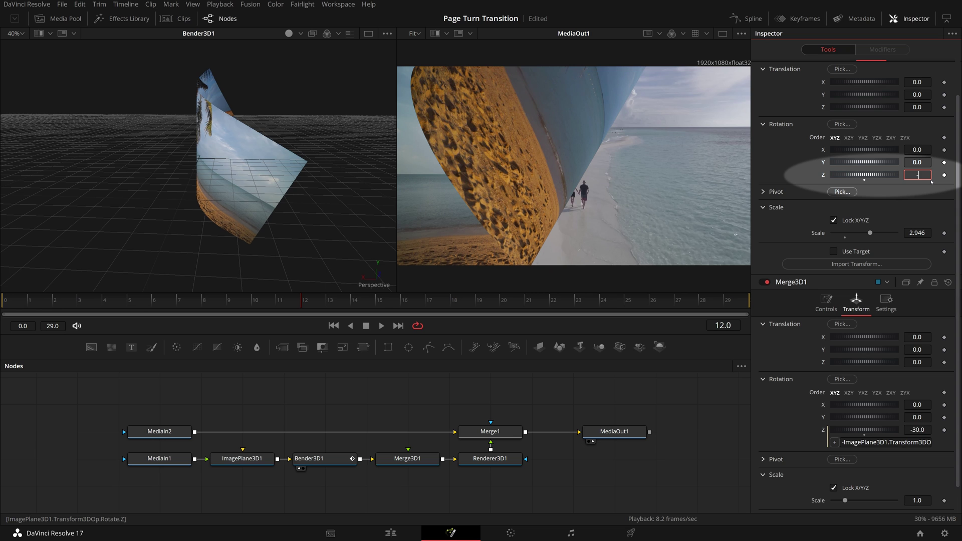
pyautogui.press('Tab')
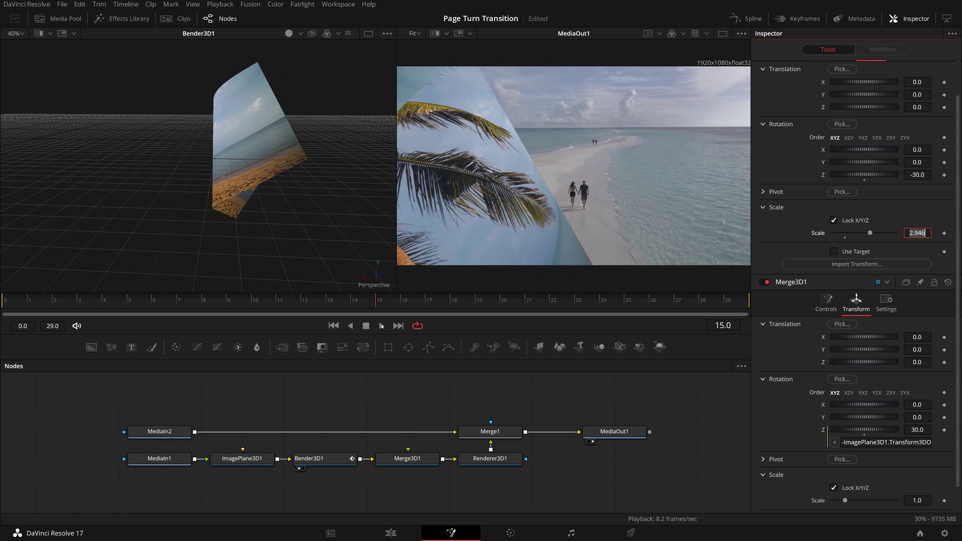
# Move the whole bottom row of nodes lower in the Node editor
pyautogui.click(490, 459)
pyautogui.moveTo(100, 456); pyautogui.dragTo(551, 503)
pyautogui.moveTo(493, 460); pyautogui.dragTo(494, 487)
# Add a Drop Shadow node right after Renderer3D1, feeding Merge1
pyautogui.click(493, 487)
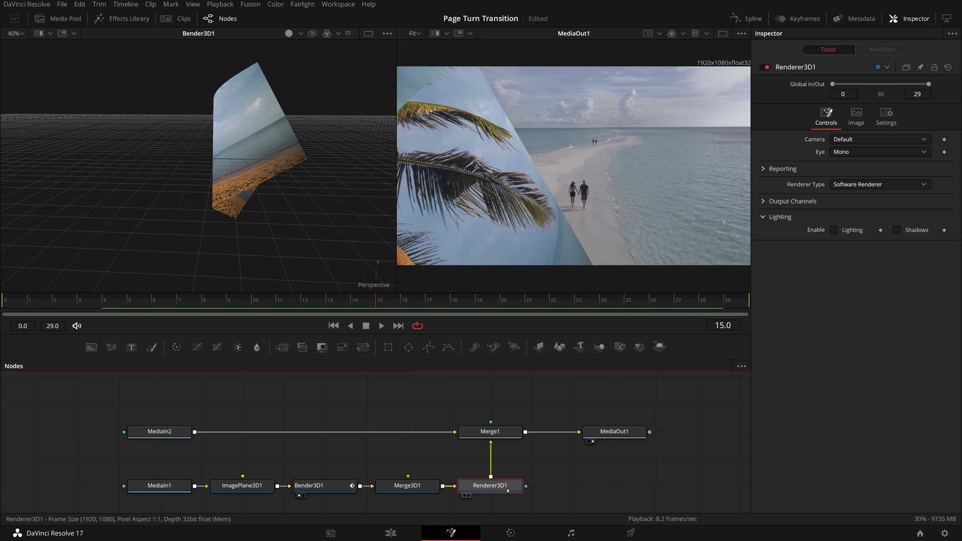
pyautogui.hotkey('shift', 'space')
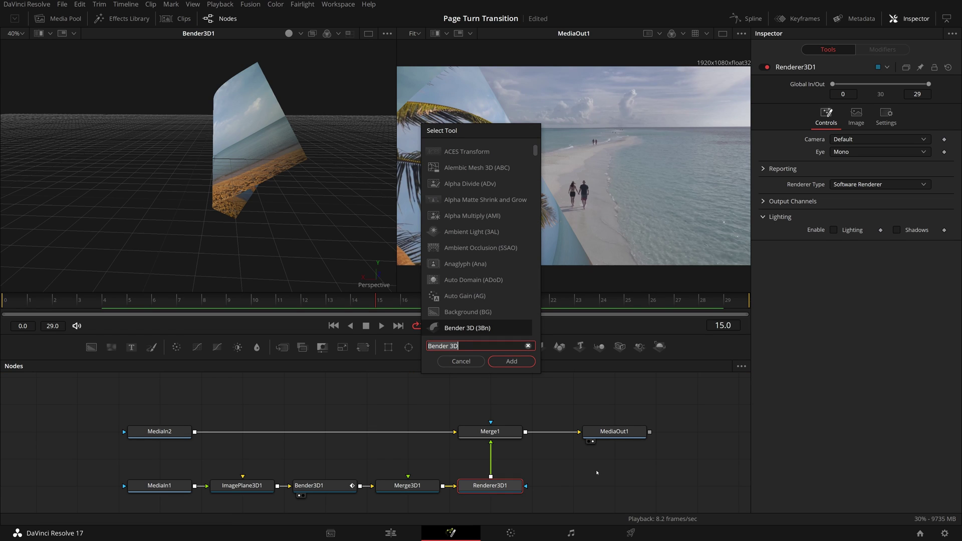
pyautogui.write('drop')
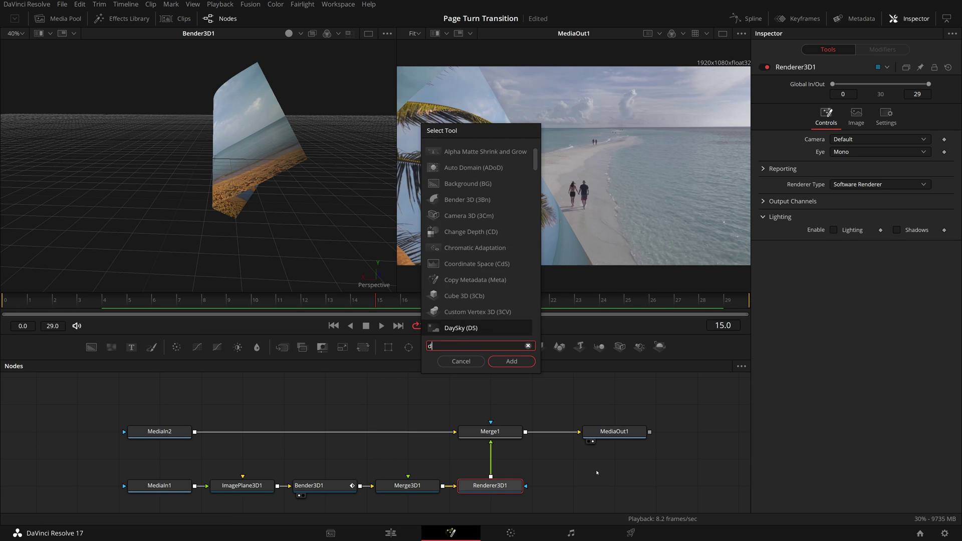
pyautogui.click(437, 155)
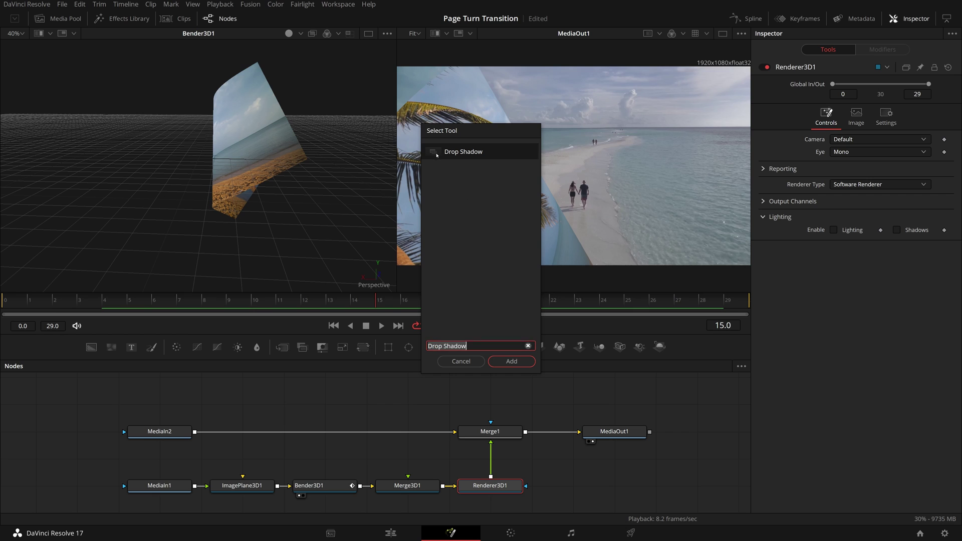
pyautogui.click(526, 364)
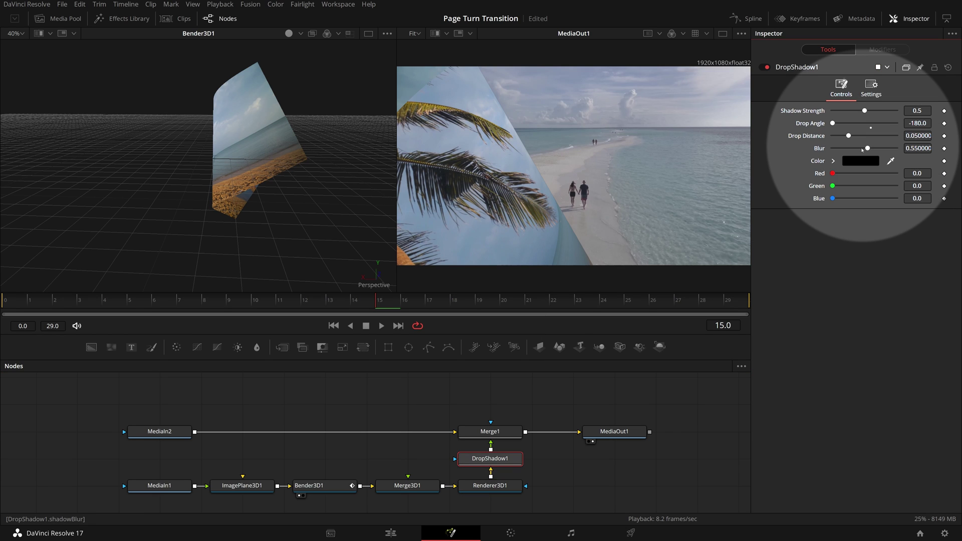
# Give DropShadow1 Drop Distance 0, Drop Angle 0 and Shadow Strength 1.0
pyautogui.moveTo(848, 136); pyautogui.dragTo(822, 141)
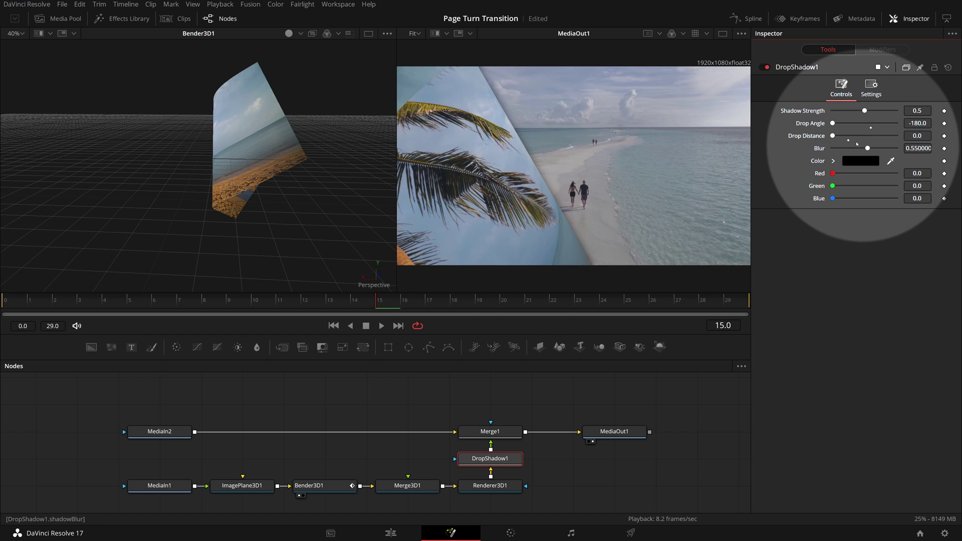
pyautogui.click(918, 123)
pyautogui.write('0')
pyautogui.press('Tab')
pyautogui.click(923, 125)
pyautogui.click(917, 110)
pyautogui.write('1')
pyautogui.press('Return')
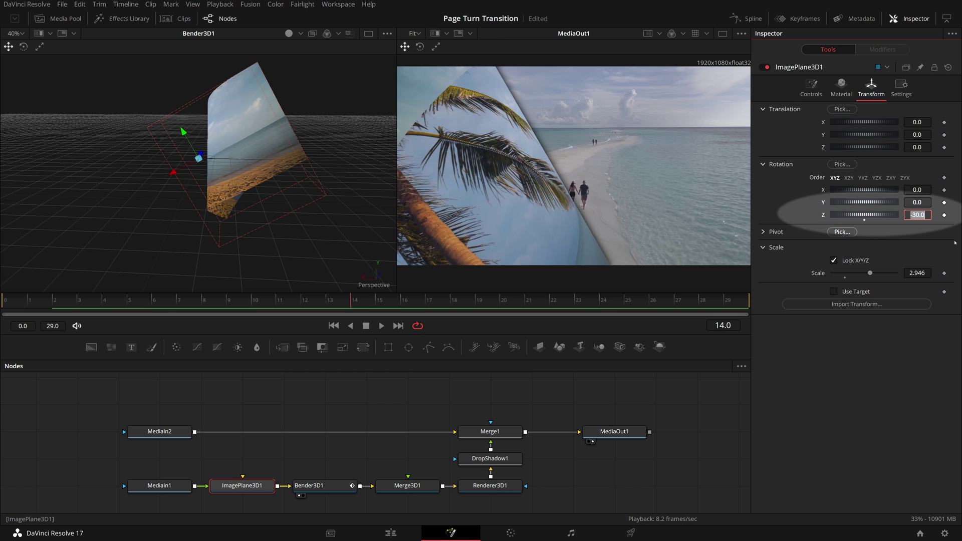
# Try a -150 Z rotation on ImagePlane3D1 and preview the turn
pyautogui.write('-150')
pyautogui.press('Tab')
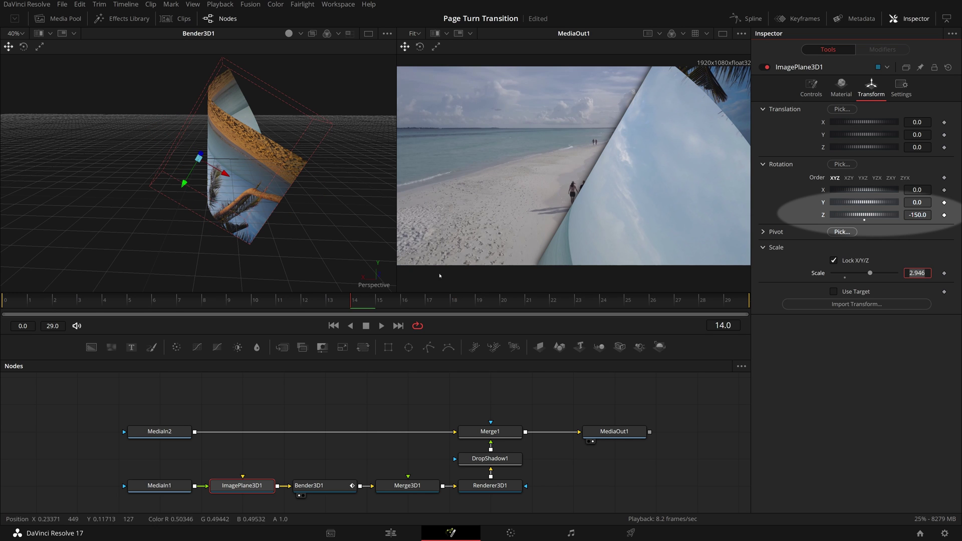
pyautogui.click(178, 303)
pyautogui.moveTo(201, 307); pyautogui.dragTo(379, 304)
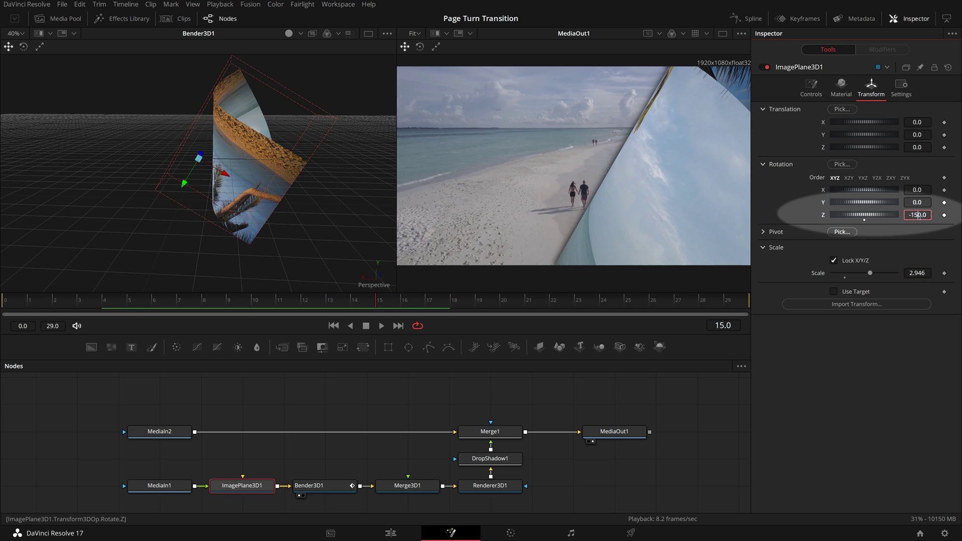
pyautogui.click(59, 303)
pyautogui.moveTo(59, 304); pyautogui.dragTo(255, 321)
# Set ImagePlane3D1's Z rotation to 30 and preview the new curl direction
pyautogui.click(917, 215)
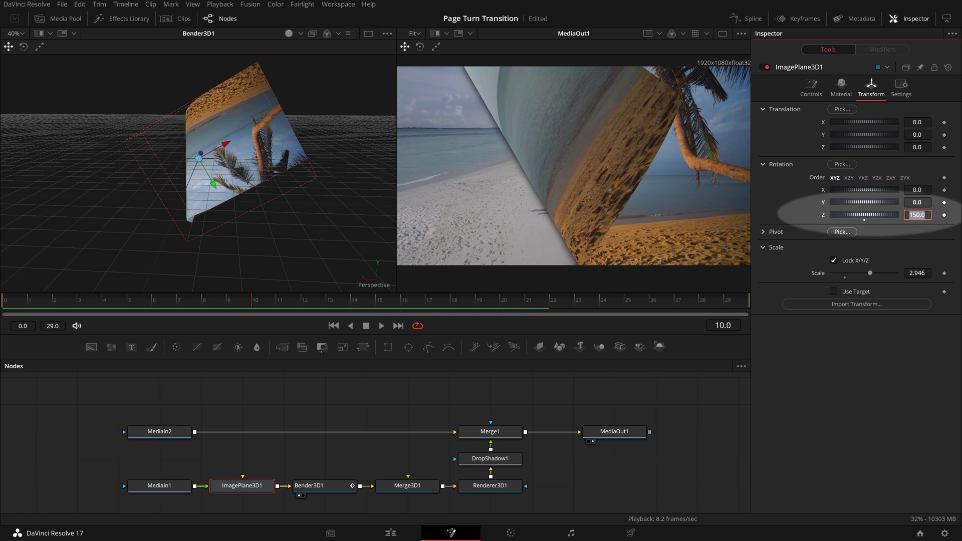
pyautogui.write('30')
pyautogui.press('Tab')
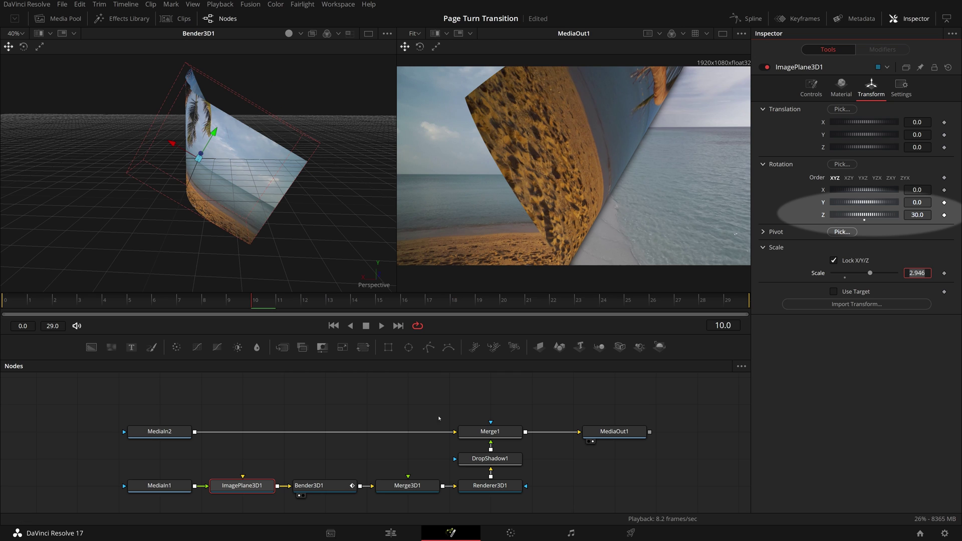
pyautogui.moveTo(244, 297); pyautogui.dragTo(362, 315)
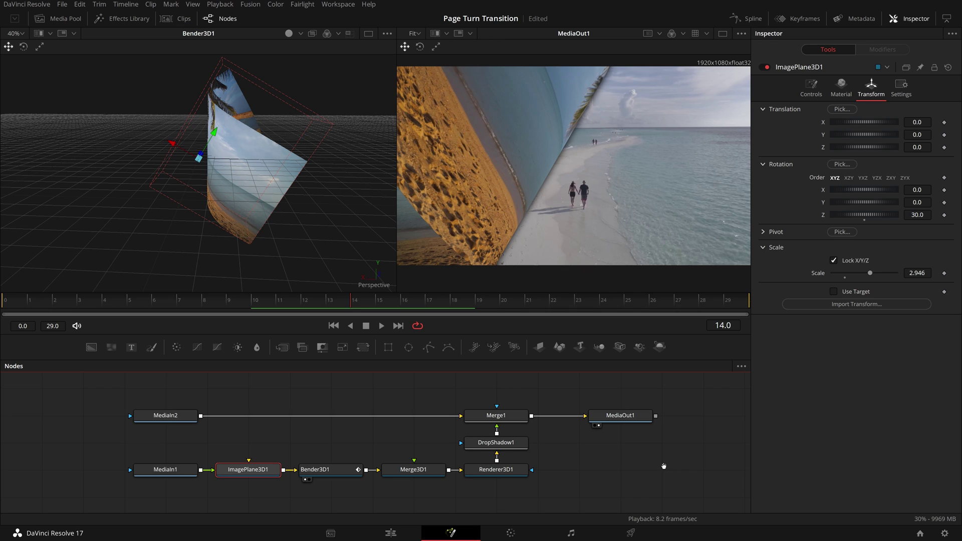
pyautogui.scroll(-2, 652, 477)
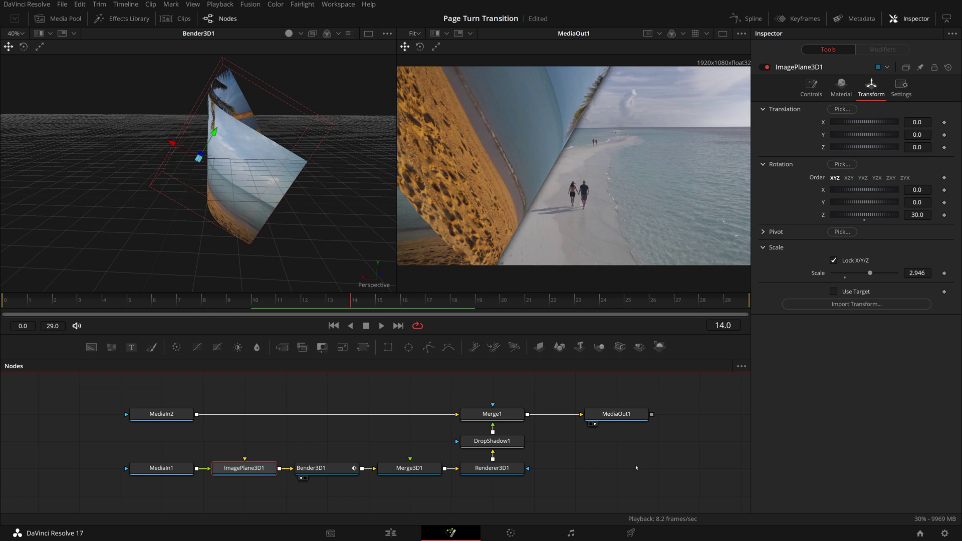
pyautogui.click(316, 467)
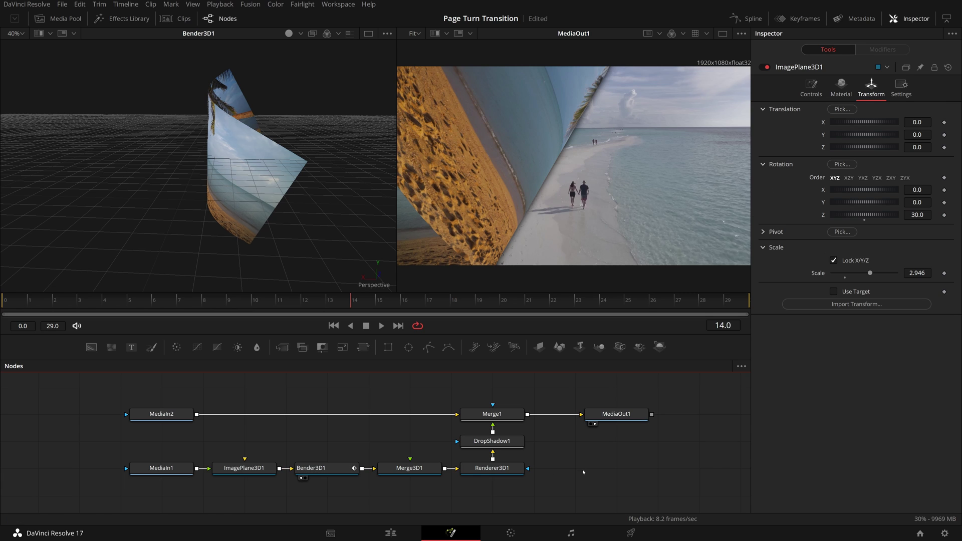
# Insert a Keyframe Stretcher on Bender3D1's animated Range control
pyautogui.click(321, 468)
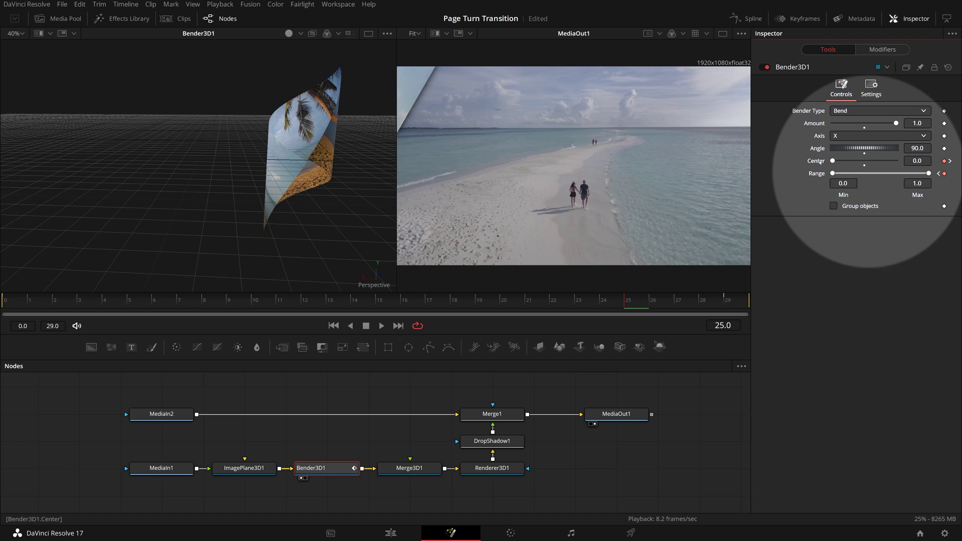
pyautogui.rightClick(817, 161)
pyautogui.moveTo(862, 226)
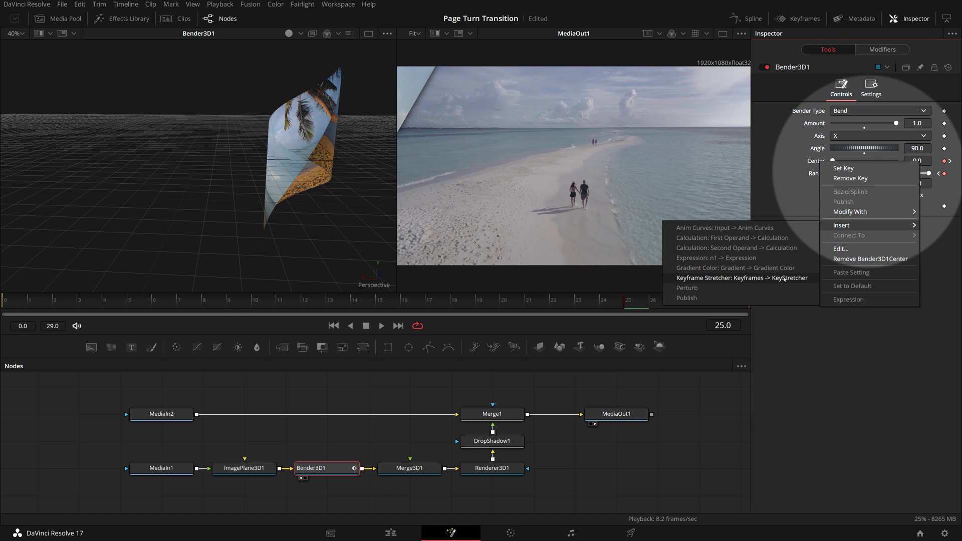
pyautogui.press('Escape')
pyautogui.rightClick(833, 173)
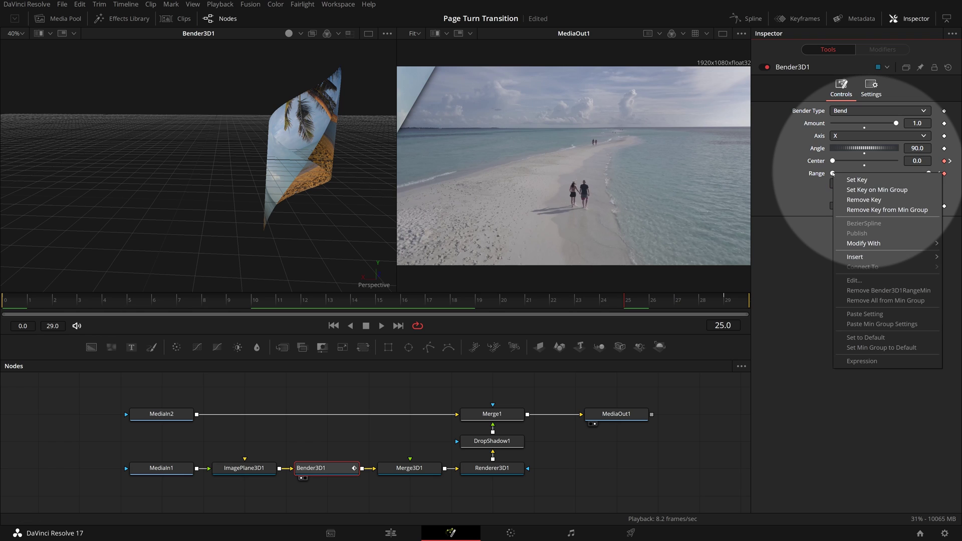
pyautogui.moveTo(857, 259)
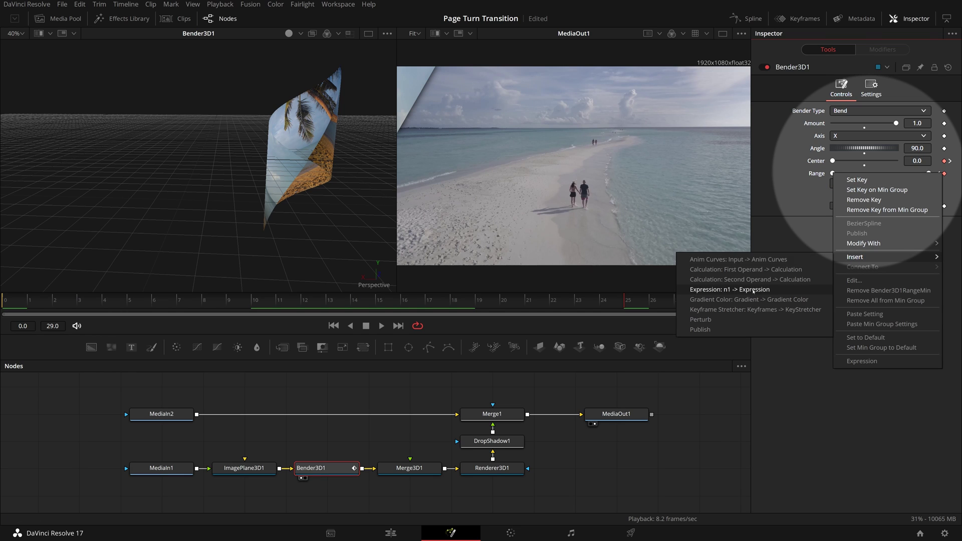
pyautogui.click(735, 310)
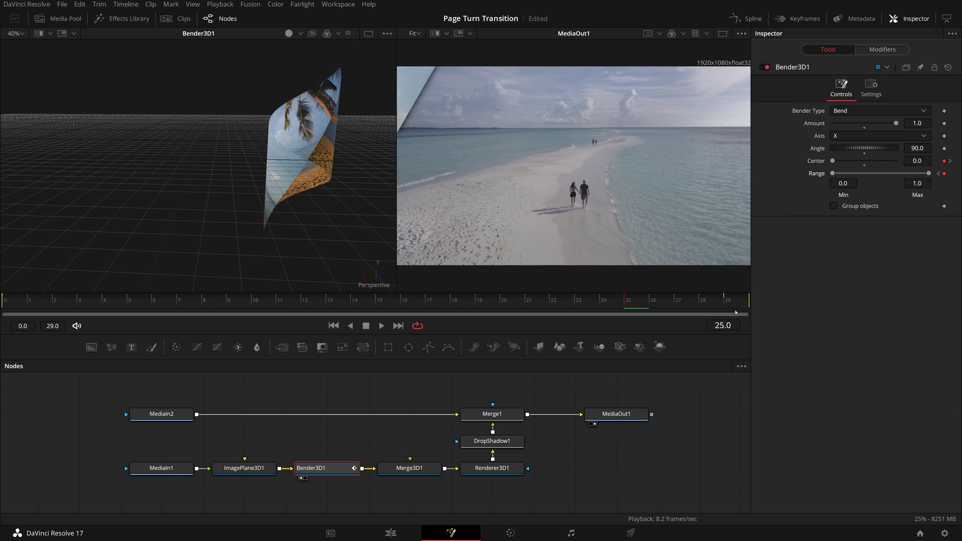
# Set the Range Min stretcher to Source End 29, Stretch Start 0, Stretch End 25
pyautogui.click(882, 49)
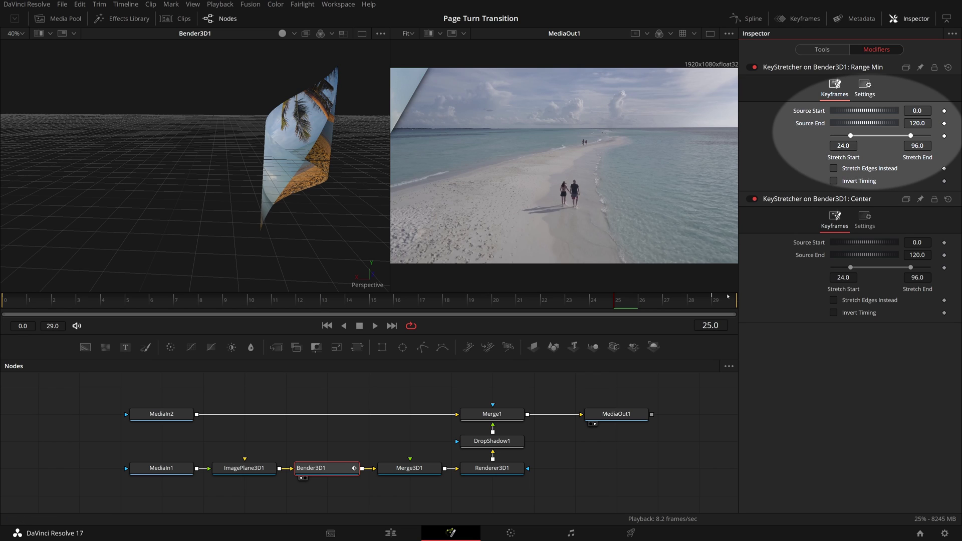
pyautogui.write('29')
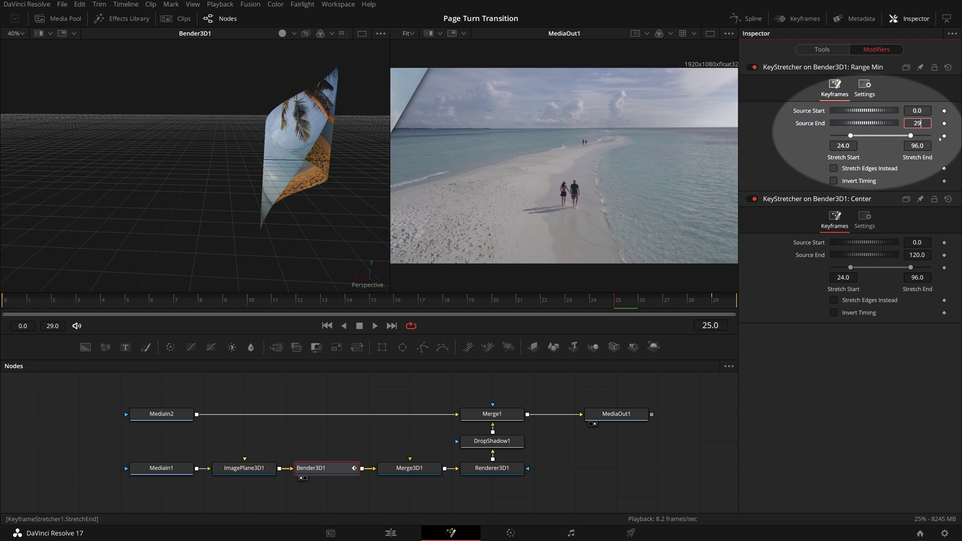
pyautogui.press('Tab')
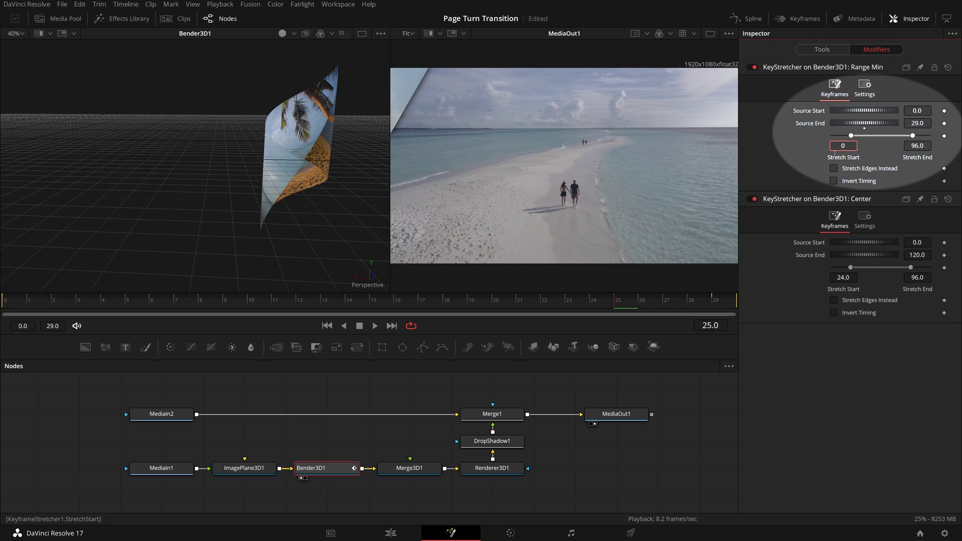
pyautogui.write('0')
pyautogui.press('Tab')
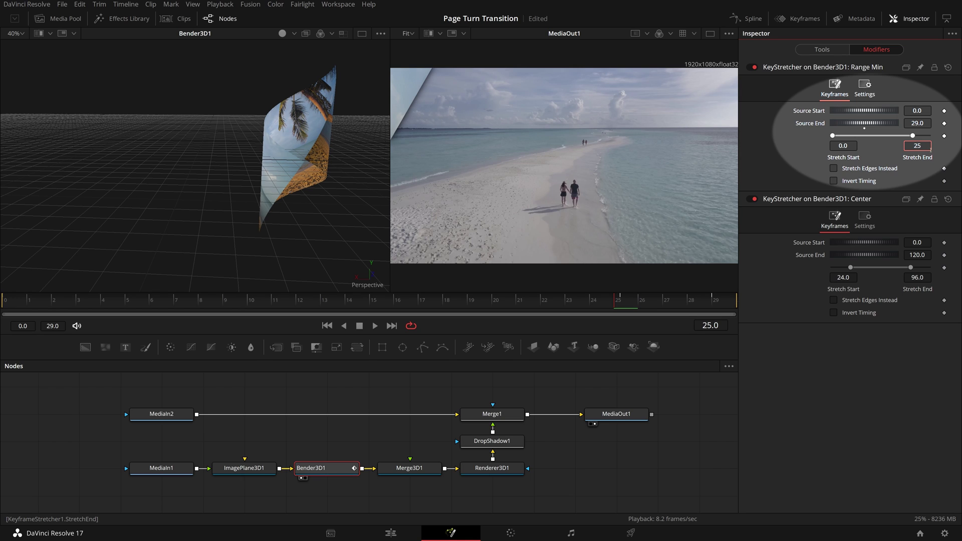
pyautogui.write('25')
pyautogui.press('Tab')
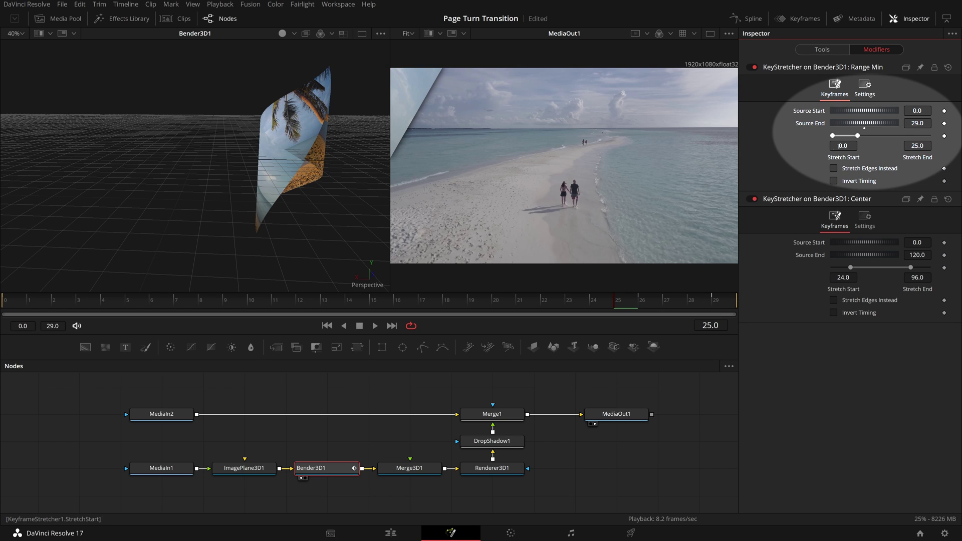
# Set the Center stretcher to Stretch Start 0, Stretch End 25, Source End 29
pyautogui.click(844, 278)
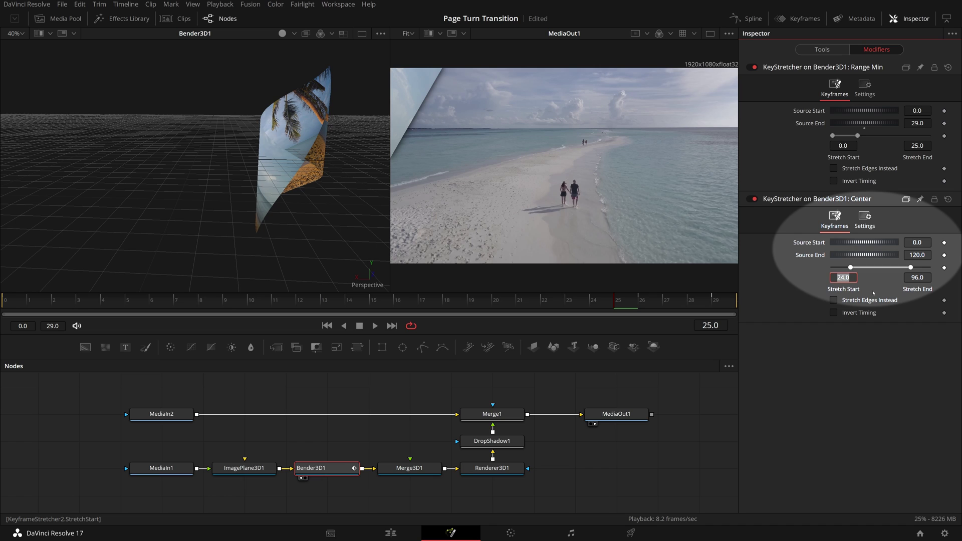
pyautogui.write('0')
pyautogui.press('Return')
pyautogui.click(918, 279)
pyautogui.write('2')
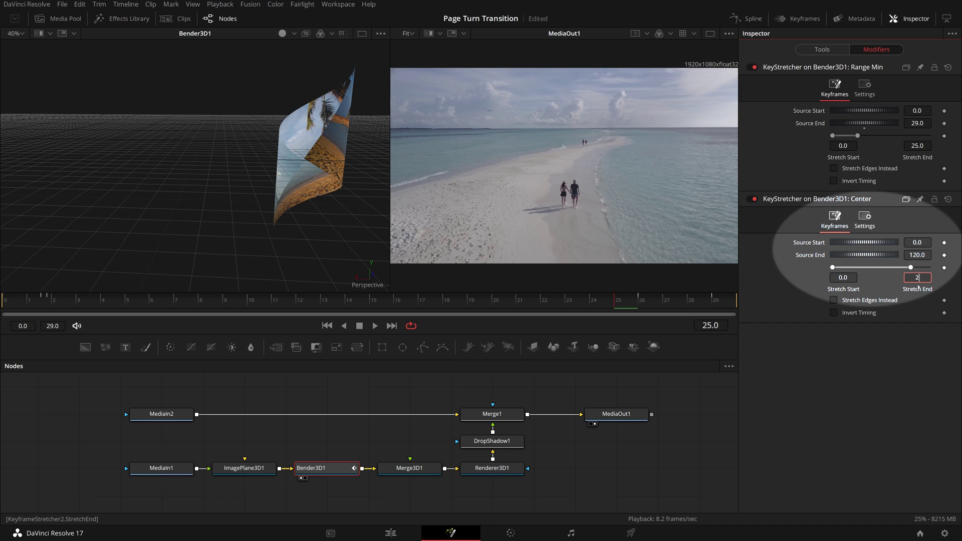
pyautogui.write('5')
pyautogui.press('Tab')
pyautogui.click(931, 255)
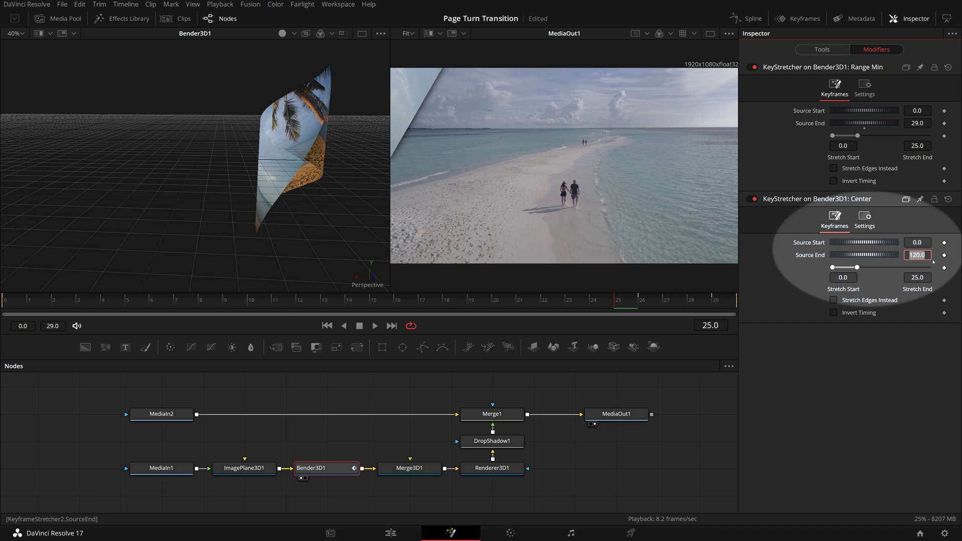
pyautogui.press('Tab')
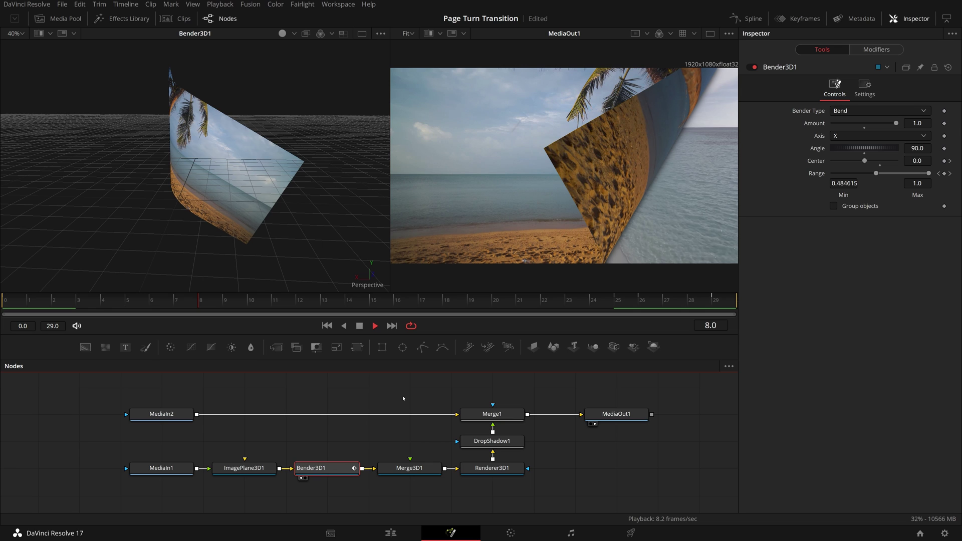
# Select the Renderer3D1 node to show its settings
pyautogui.click(505, 456)
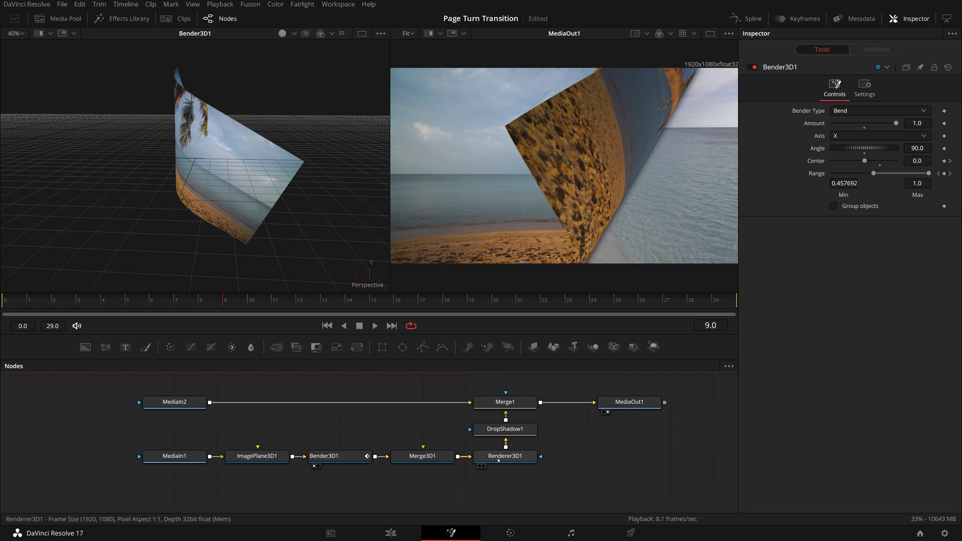
# Preview Renderer3D1 with Motion Blur at raised Quality, then switch Motion Blur off
pyautogui.press('space')
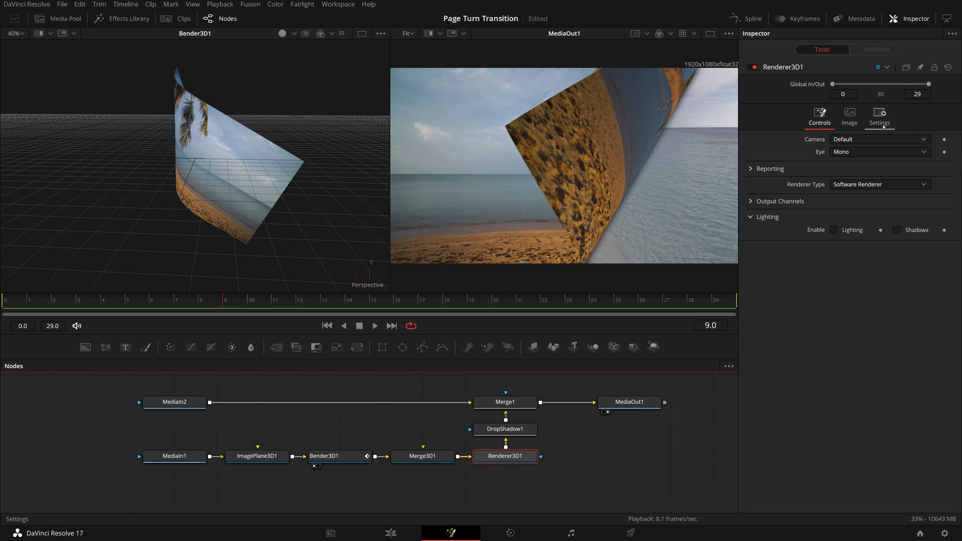
pyautogui.click(880, 116)
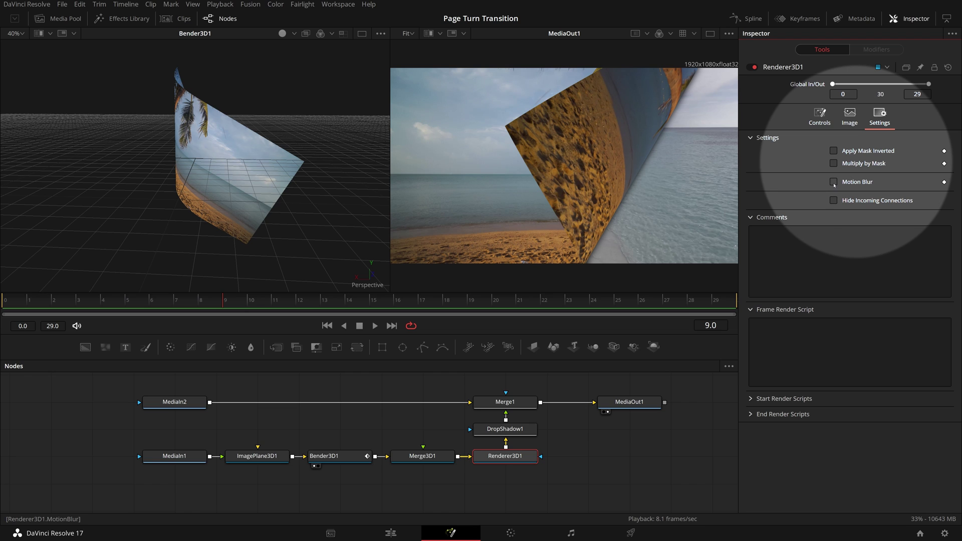
pyautogui.click(834, 182)
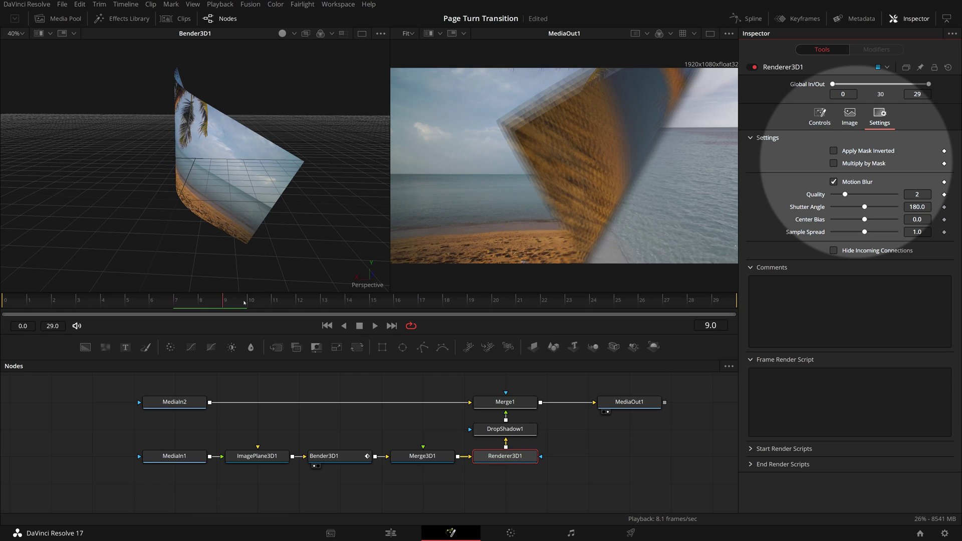
pyautogui.moveTo(846, 195); pyautogui.dragTo(881, 199)
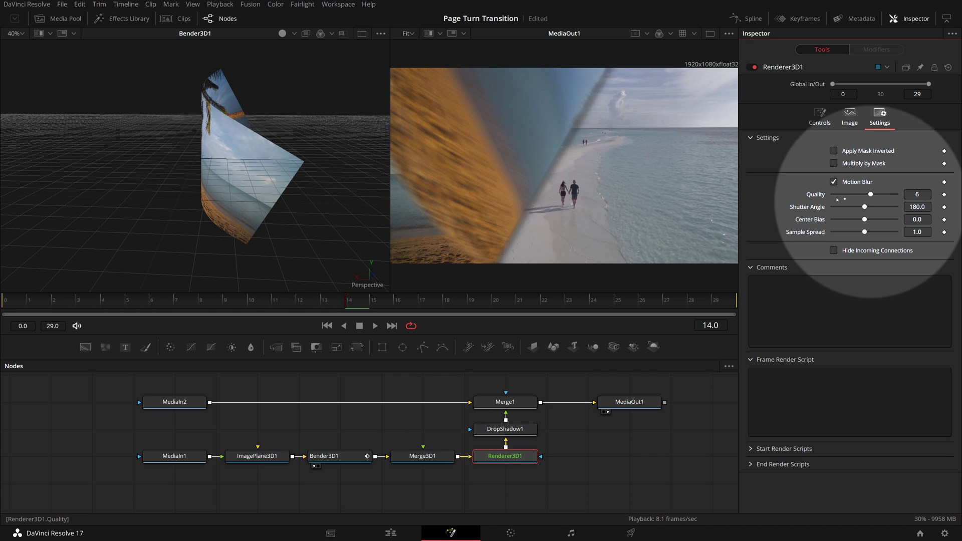
pyautogui.press('space')
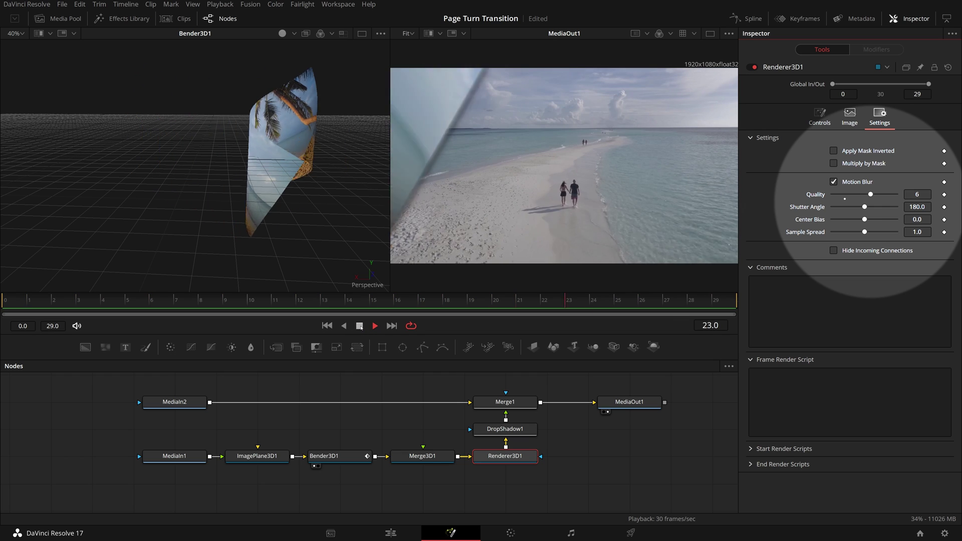
pyautogui.press('space')
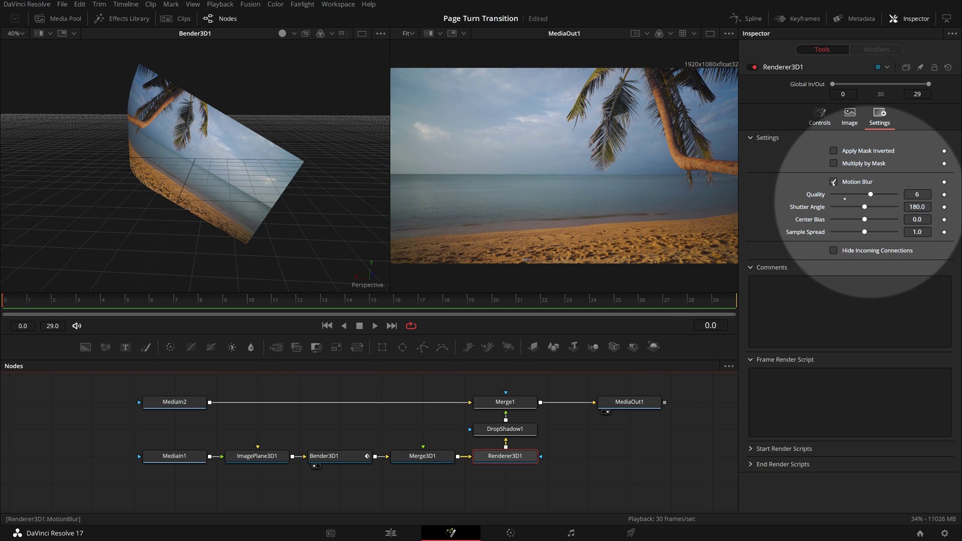
pyautogui.click(834, 182)
# At frame 16, select ImagePlane3D1 through DropShadow1 and Renderer3D1, then show the Macro submenu
pyautogui.click(40, 301)
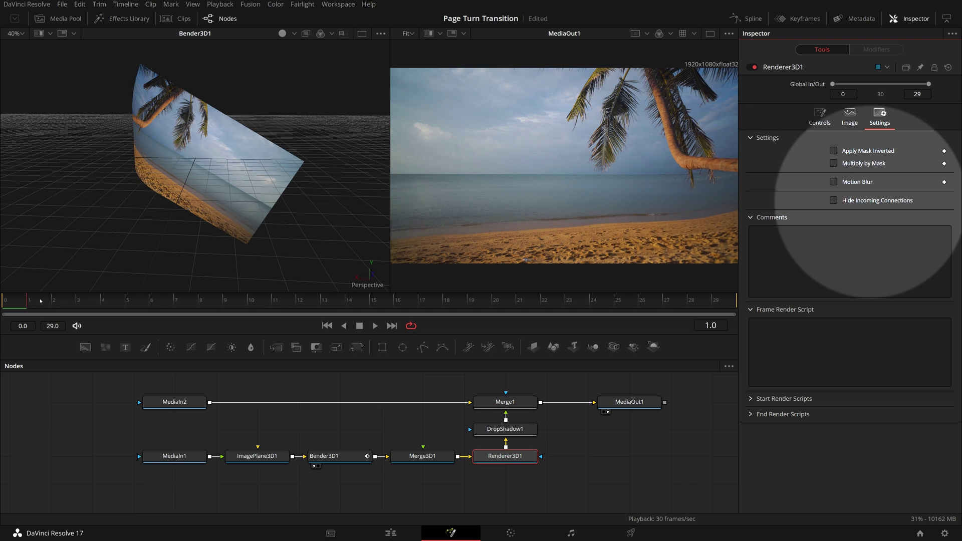
pyautogui.click(393, 300)
pyautogui.click(568, 478)
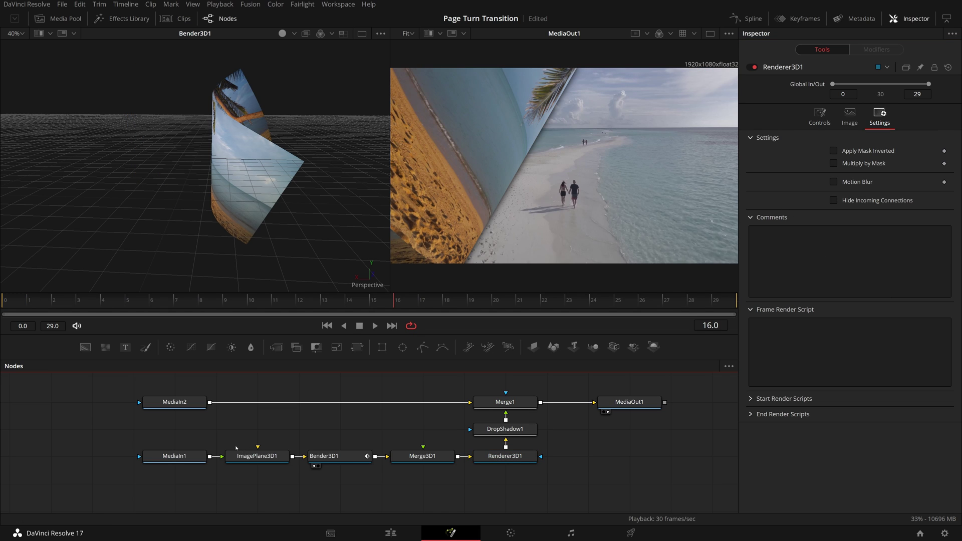
pyautogui.click(268, 461)
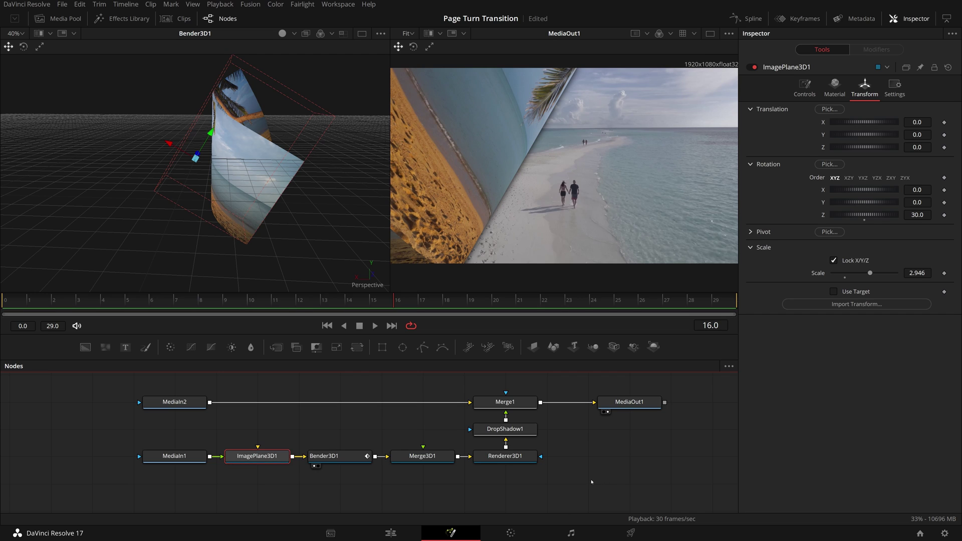
pyautogui.keyDown('ctrl'); pyautogui.click(520, 430); pyautogui.keyUp('ctrl')
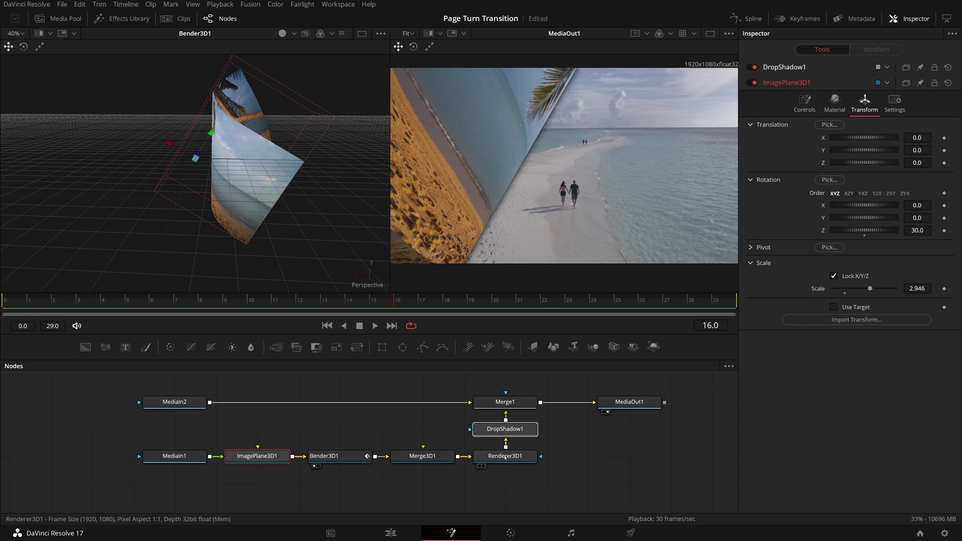
pyautogui.keyDown('ctrl'); pyautogui.click(516, 457); pyautogui.keyUp('ctrl')
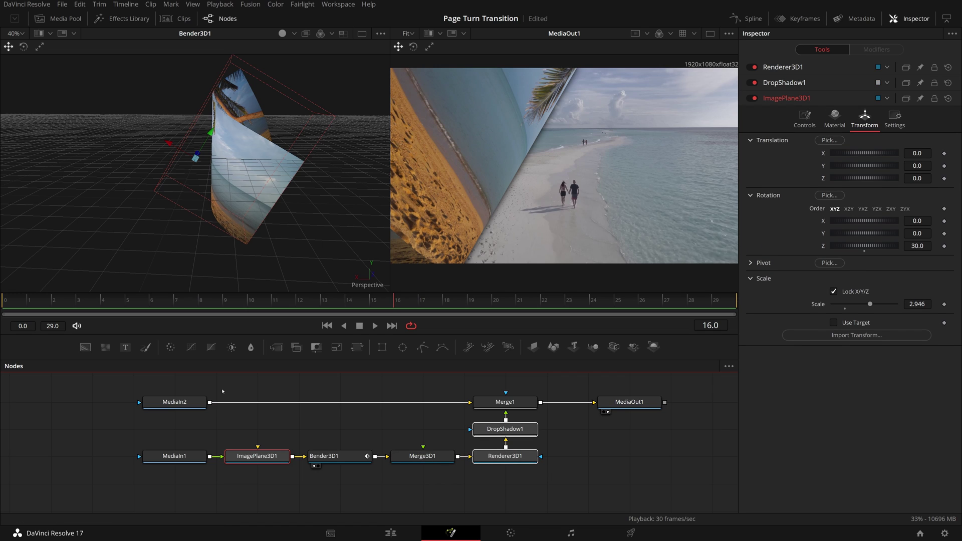
pyautogui.moveTo(224, 387); pyautogui.dragTo(571, 491)
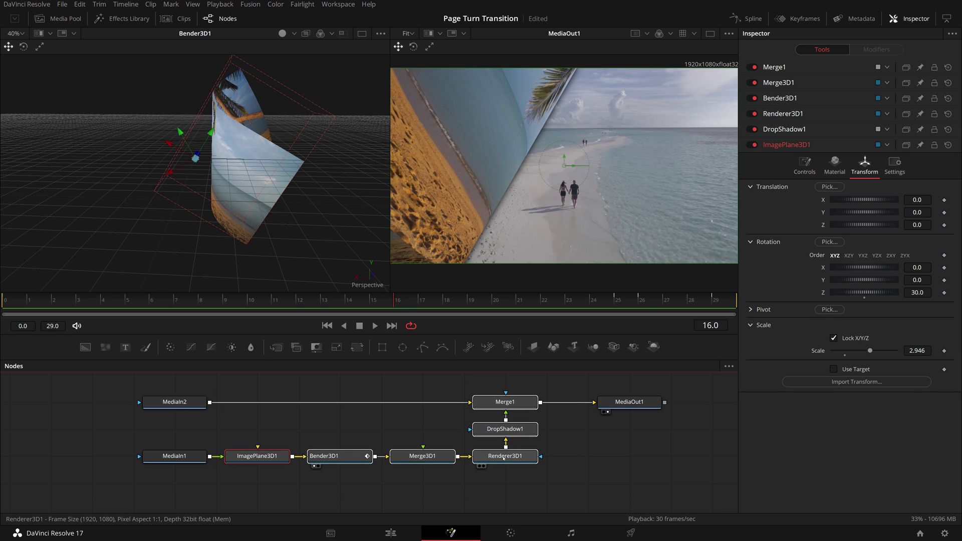
pyautogui.rightClick(504, 457)
pyautogui.moveTo(561, 294)
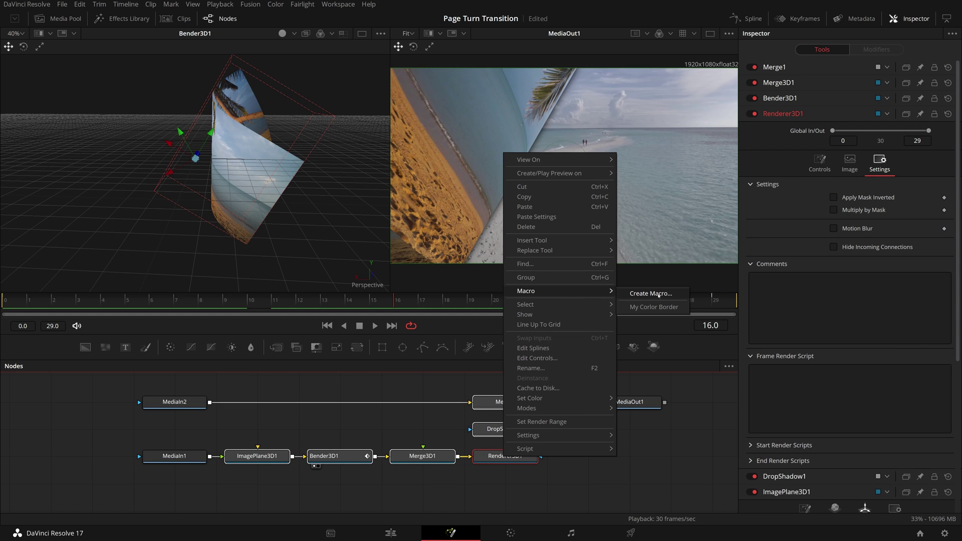
# Create macro 'Essential Page Turn Transition' exposing Z rotation and drop shadow strength
pyautogui.click(658, 295)
pyautogui.doubleClick(503, 134)
pyautogui.write('Essentia')
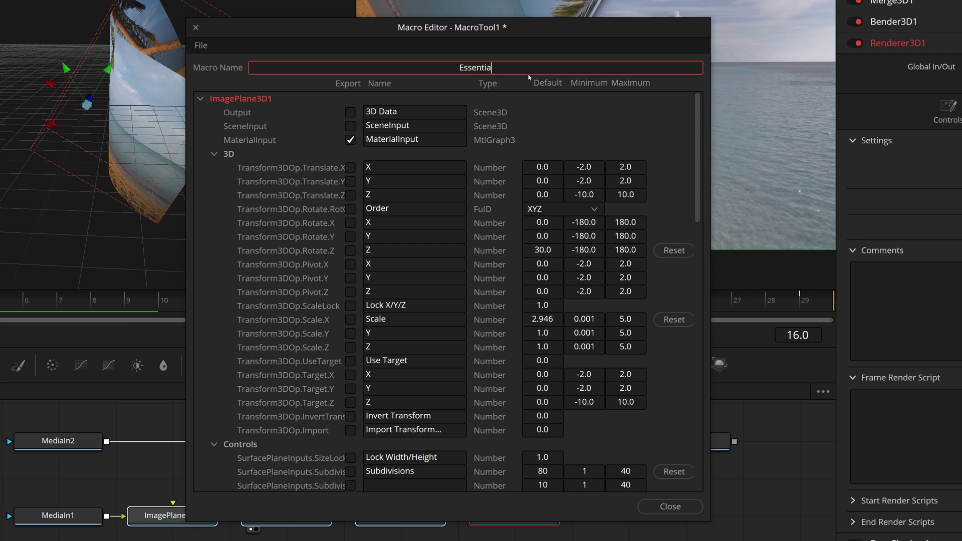
pyautogui.write('l Page Turn Transition')
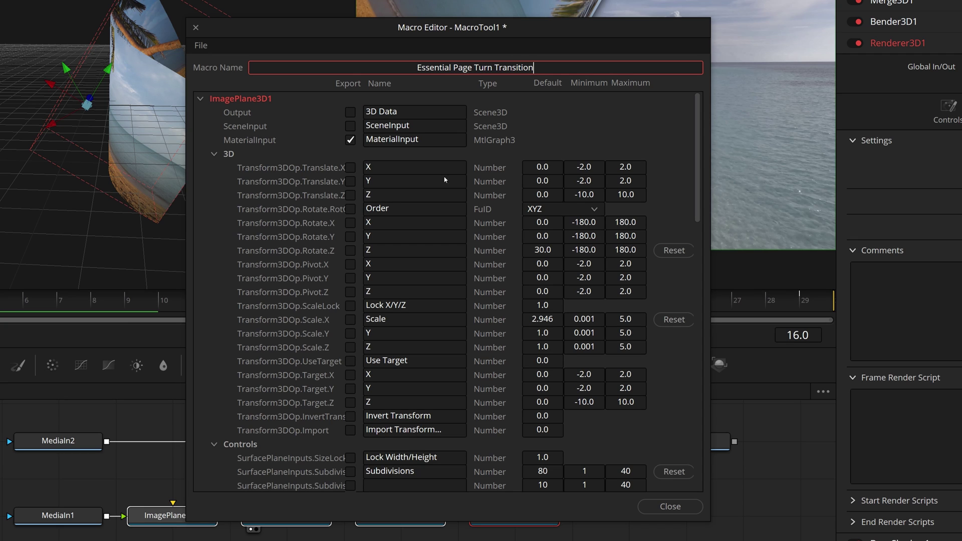
pyautogui.click(350, 250)
pyautogui.doubleClick(379, 252)
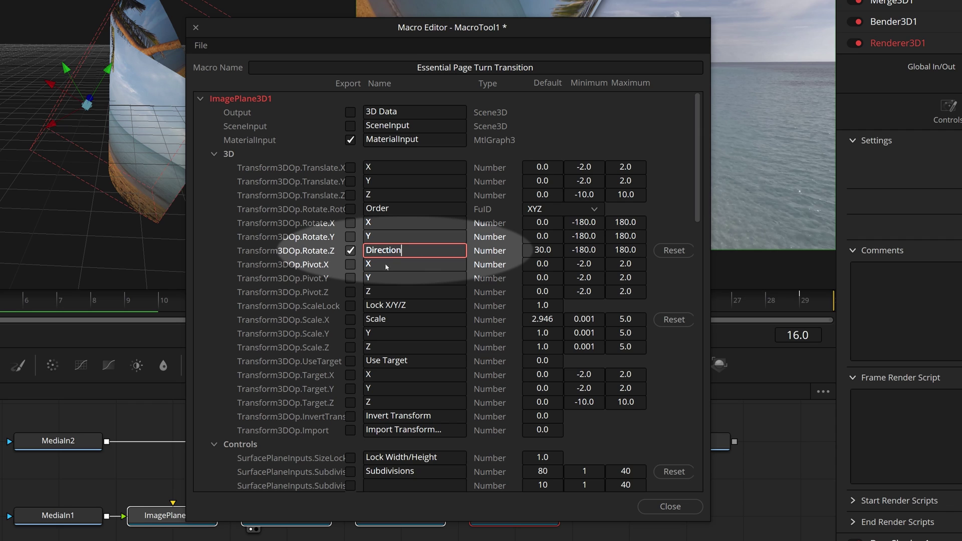
pyautogui.click(350, 181)
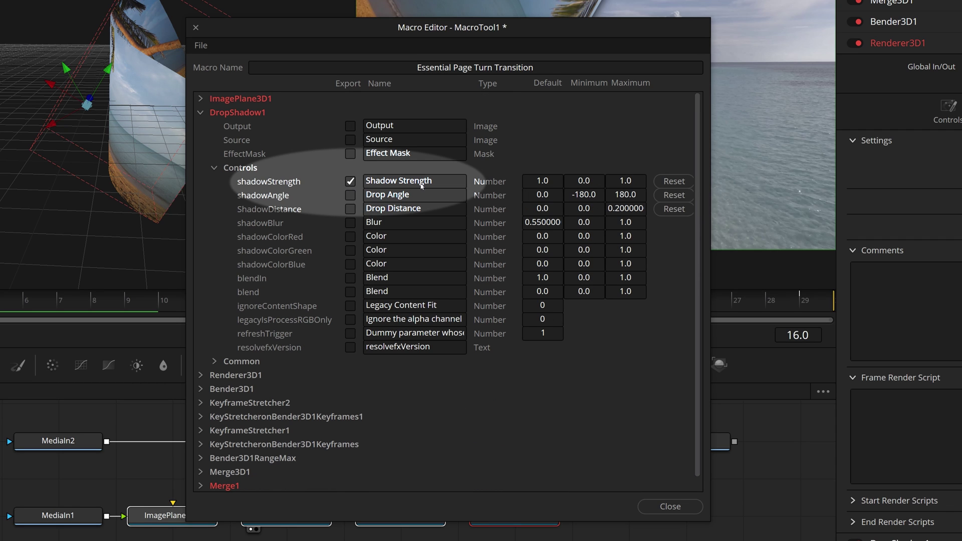
# Export Renderer3D1's Motion Blur setting as a macro control
pyautogui.click(201, 112)
pyautogui.click(201, 126)
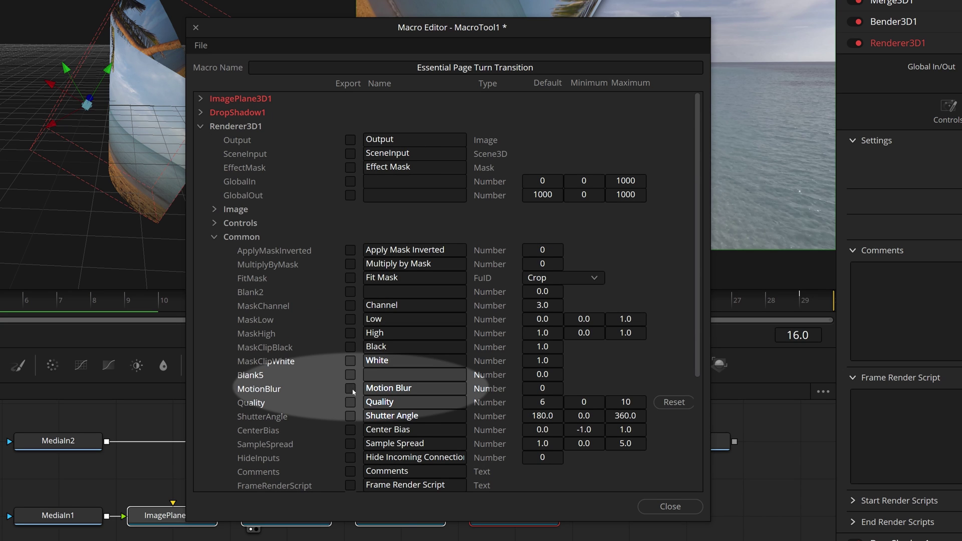
pyautogui.click(351, 389)
pyautogui.scroll(-1, 440, 327)
pyautogui.scroll(1, 440, 326)
pyautogui.click(201, 45)
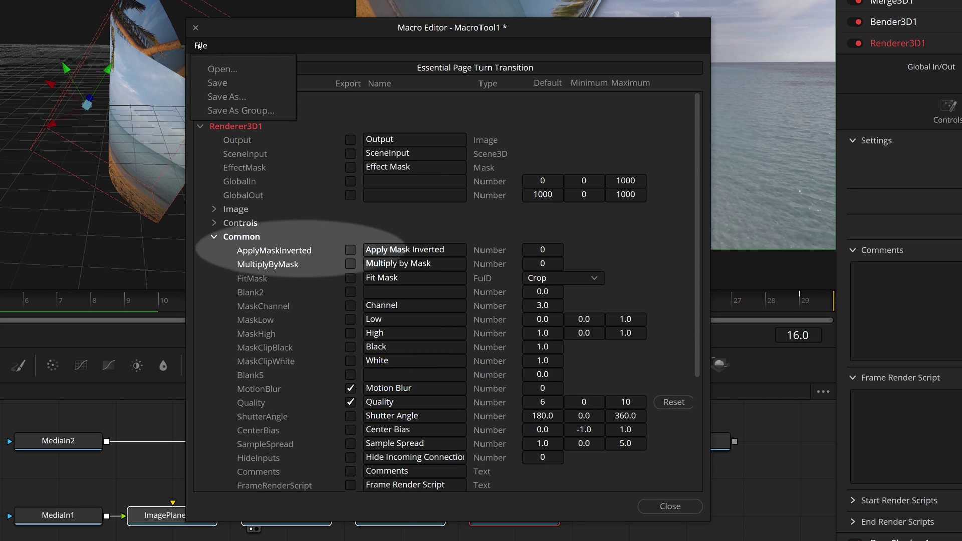
# Save the macro as Essential Page Turn Transition.setting in Fusion > Templates > Edit > Transitions, then close the Macro Editor
pyautogui.click(269, 112)
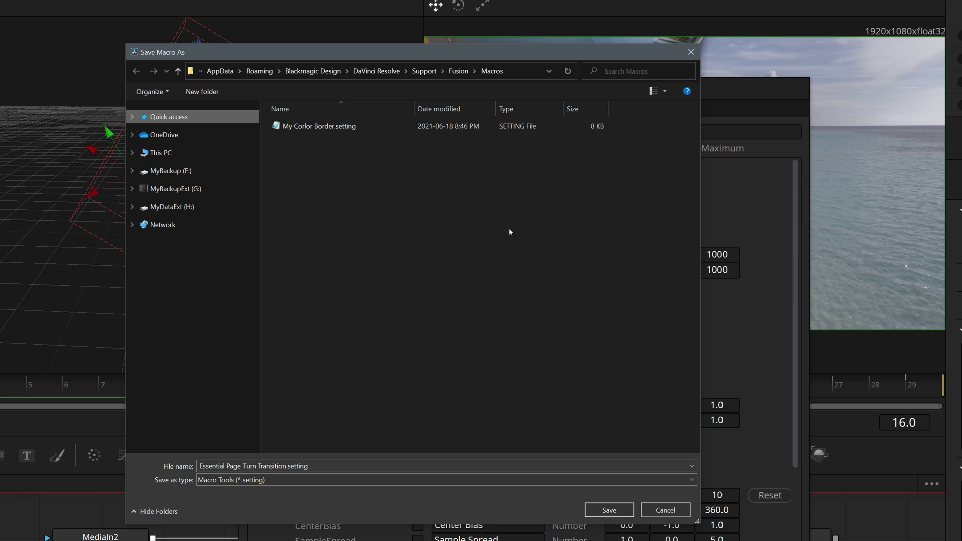
pyautogui.click(458, 71)
pyautogui.doubleClick(296, 332)
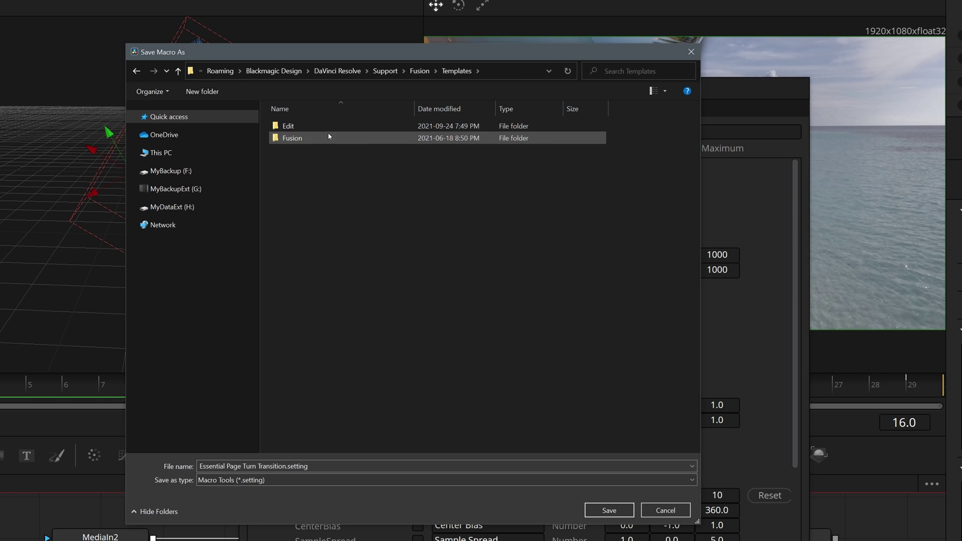
pyautogui.click(293, 126)
pyautogui.doubleClick(294, 126)
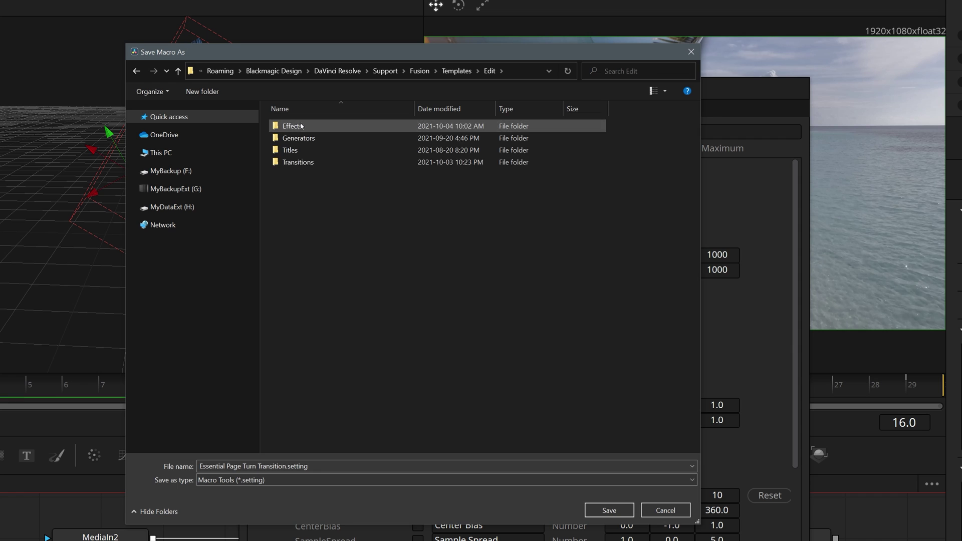
pyautogui.doubleClick(296, 162)
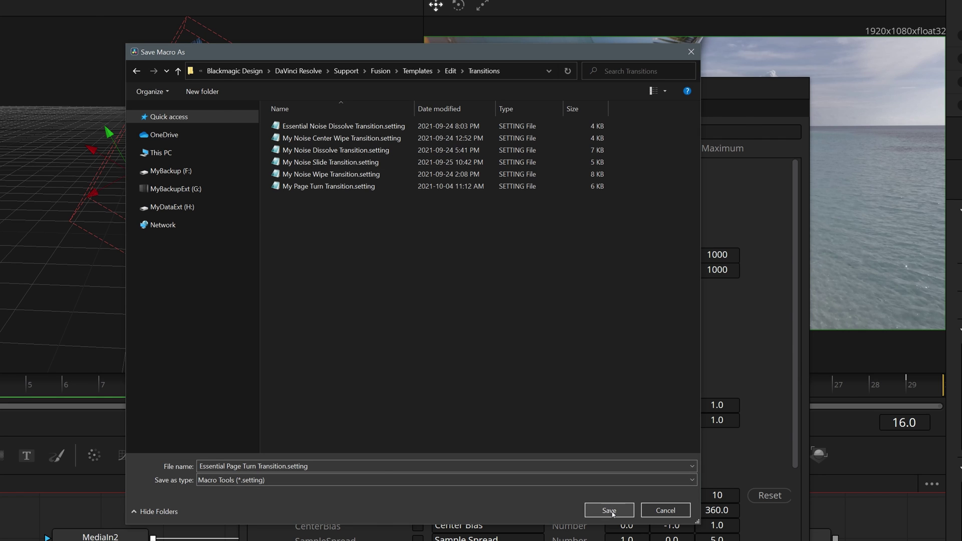
pyautogui.click(609, 510)
pyautogui.click(617, 450)
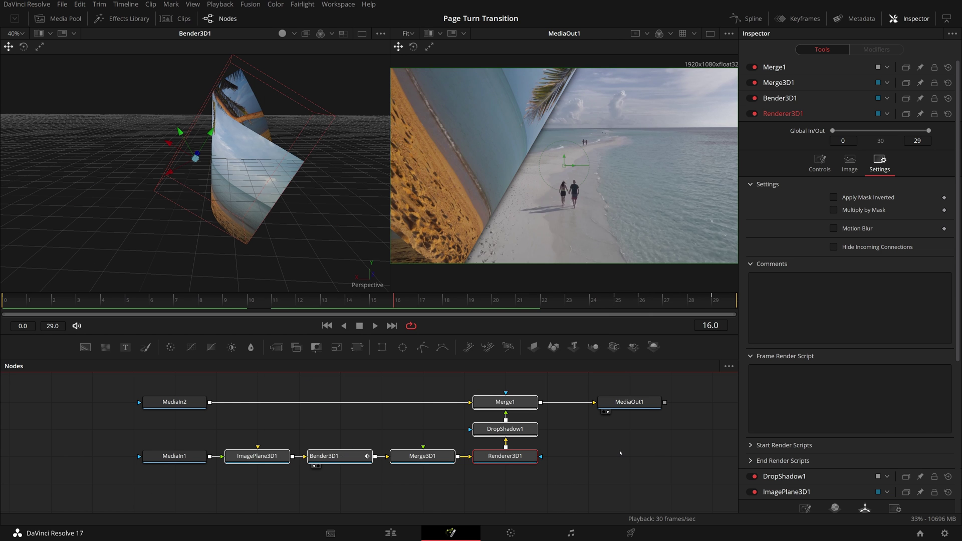
pyautogui.click(616, 453)
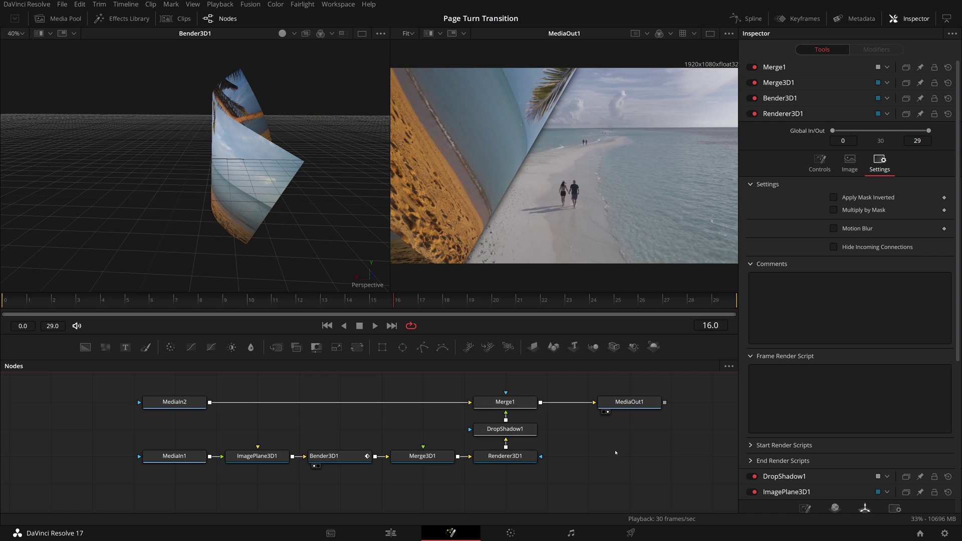
# On the Edit page, place a copy of the Beach 2 clip right after Beach 1
pyautogui.click(393, 533)
pyautogui.click(189, 420)
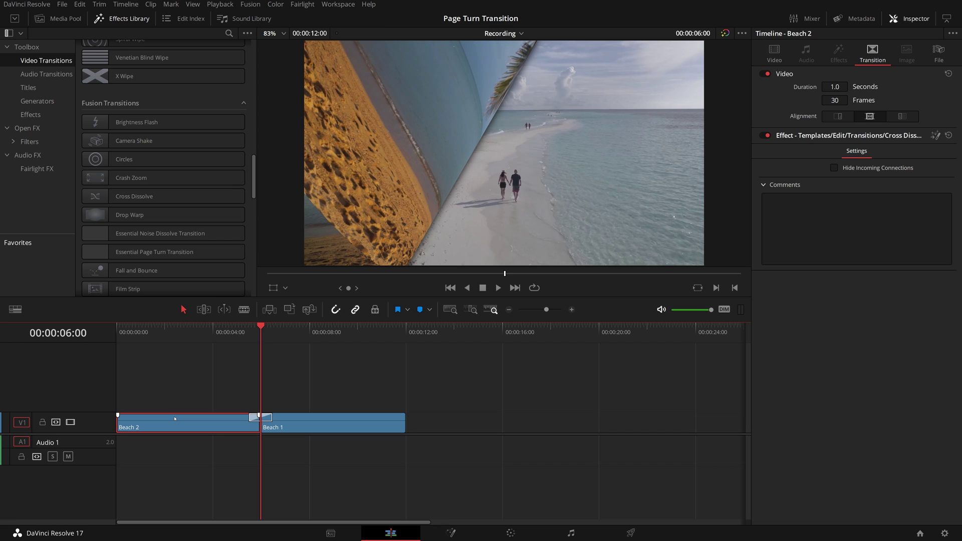
pyautogui.moveTo(175, 418); pyautogui.dragTo(464, 432)
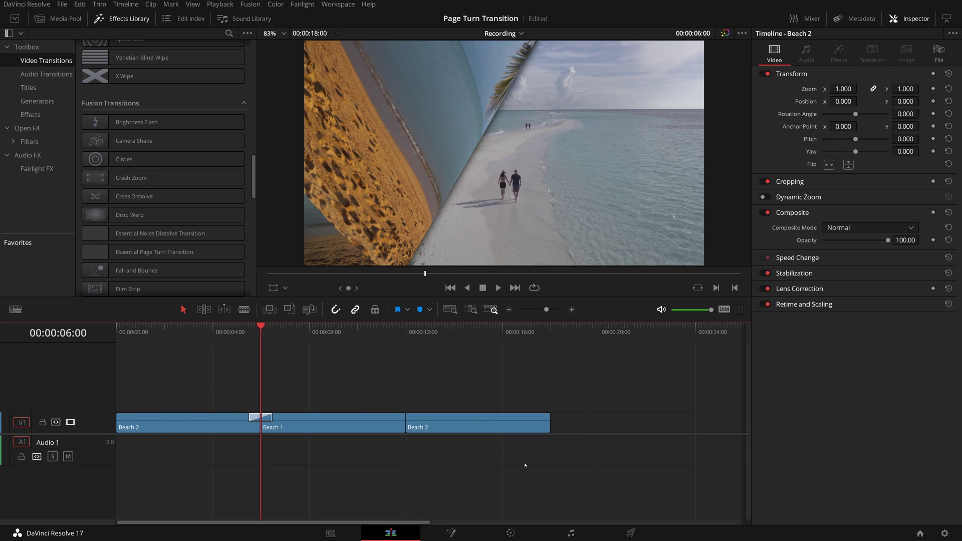
# Apply Essential Page Turn Transition to the Beach 1–Beach 2 cut and scrub through it
pyautogui.scroll(-3, 126, 198)
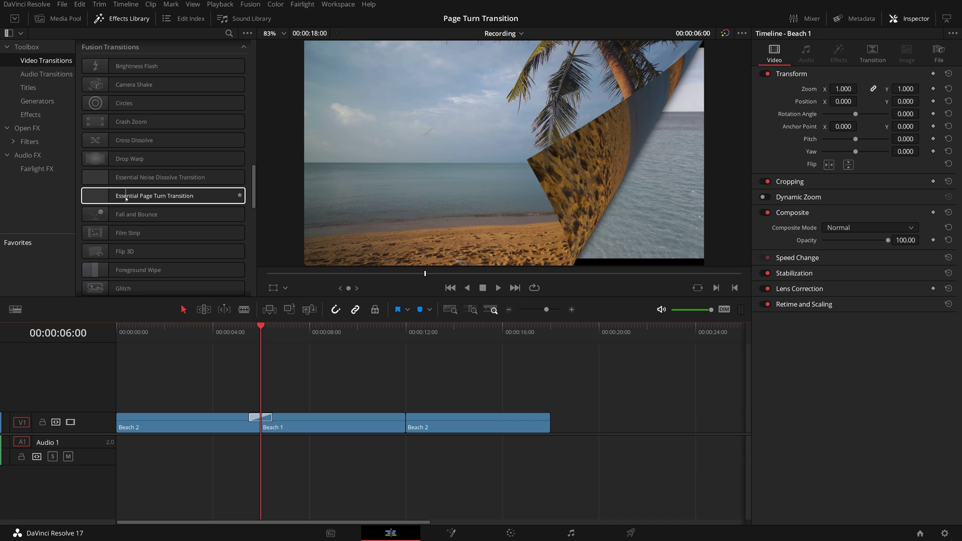
pyautogui.moveTo(126, 197); pyautogui.dragTo(408, 419)
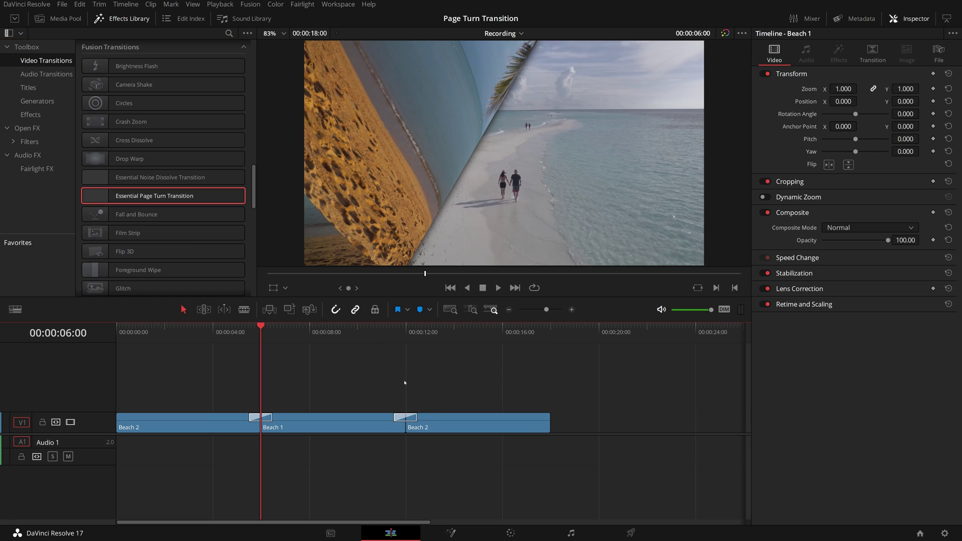
pyautogui.click(376, 333)
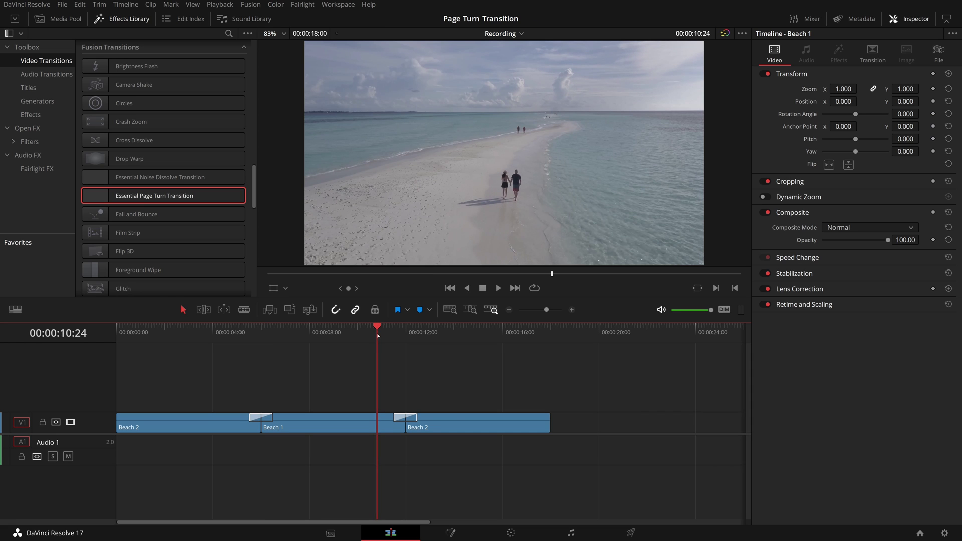
pyautogui.moveTo(377, 327); pyautogui.dragTo(436, 339)
# Lengthen the page-turn transition to 2 seconds (60 frames) and play it
pyautogui.click(416, 418)
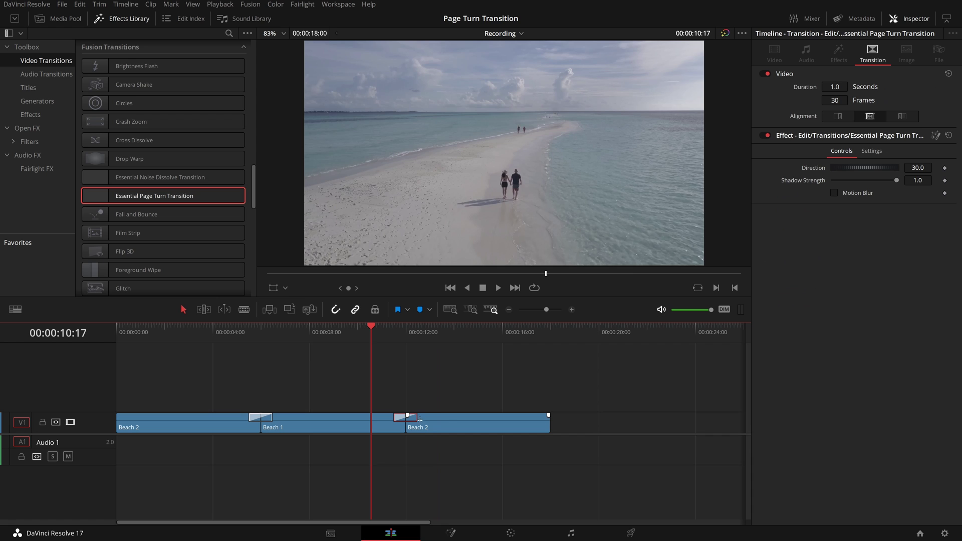
pyautogui.moveTo(419, 419); pyautogui.dragTo(432, 421)
pyautogui.press('space')
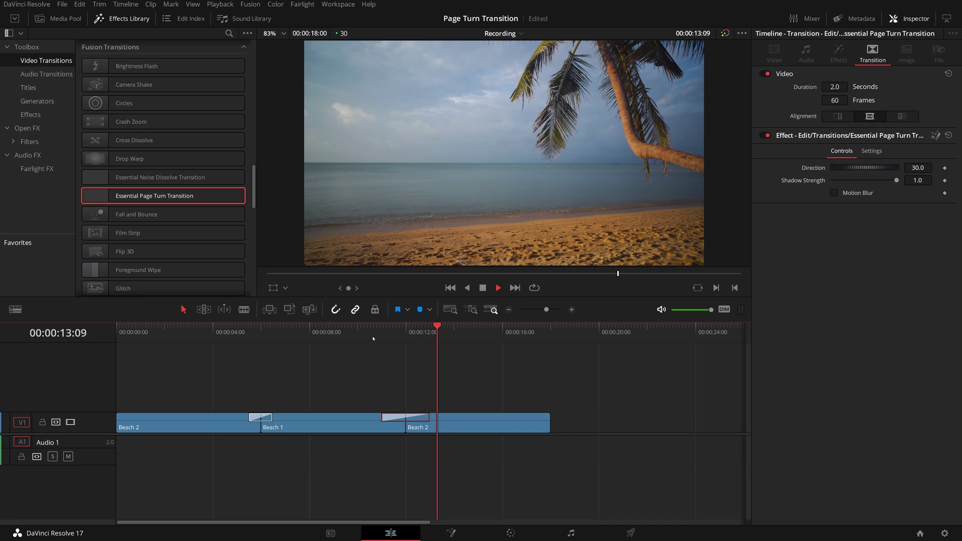
pyautogui.press('space')
# Lower the transition's Shadow Strength to about 0.134 and replay the page turn
pyautogui.click(399, 338)
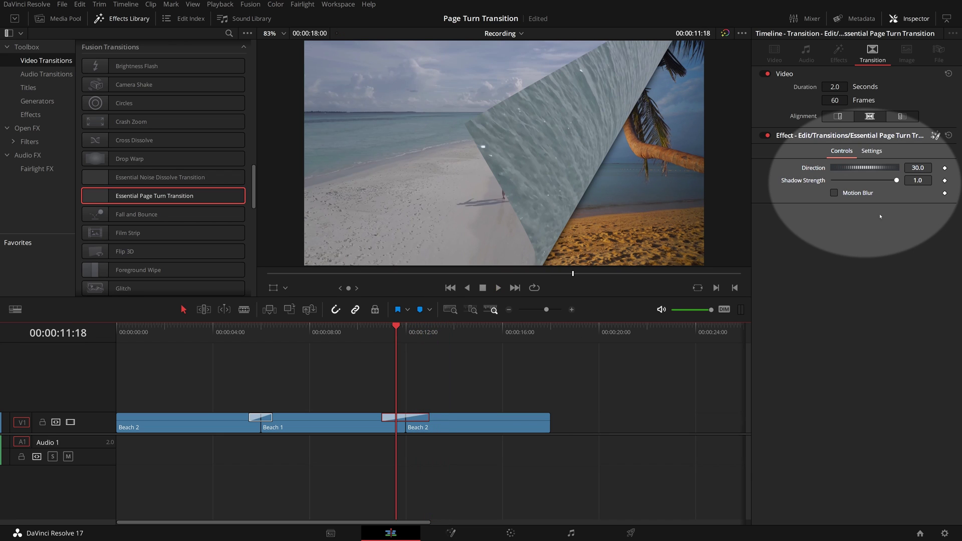
pyautogui.moveTo(897, 181); pyautogui.dragTo(841, 184)
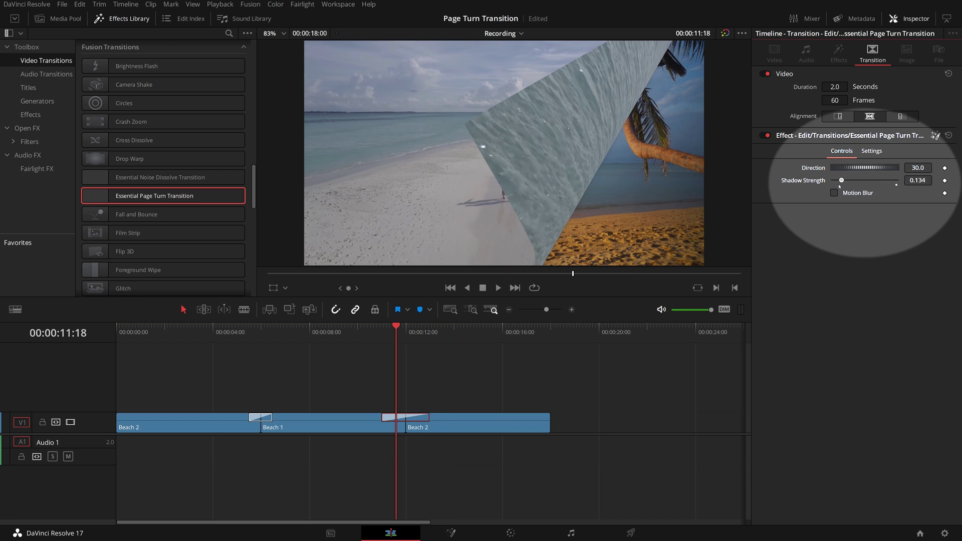
pyautogui.click(380, 329)
pyautogui.press('space')
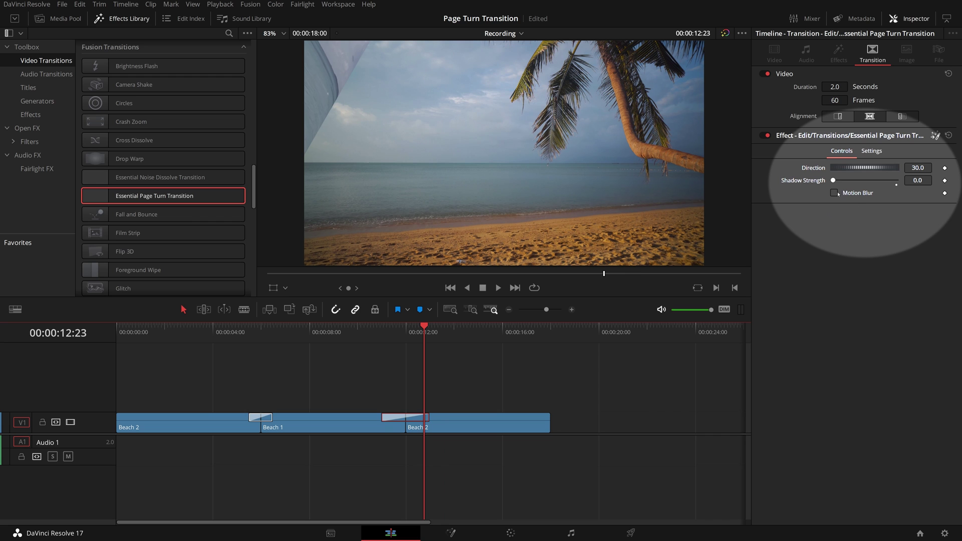
# Turn on motion blur for the page turn and replay the transition
pyautogui.click(835, 193)
pyautogui.click(389, 328)
pyautogui.press('space')
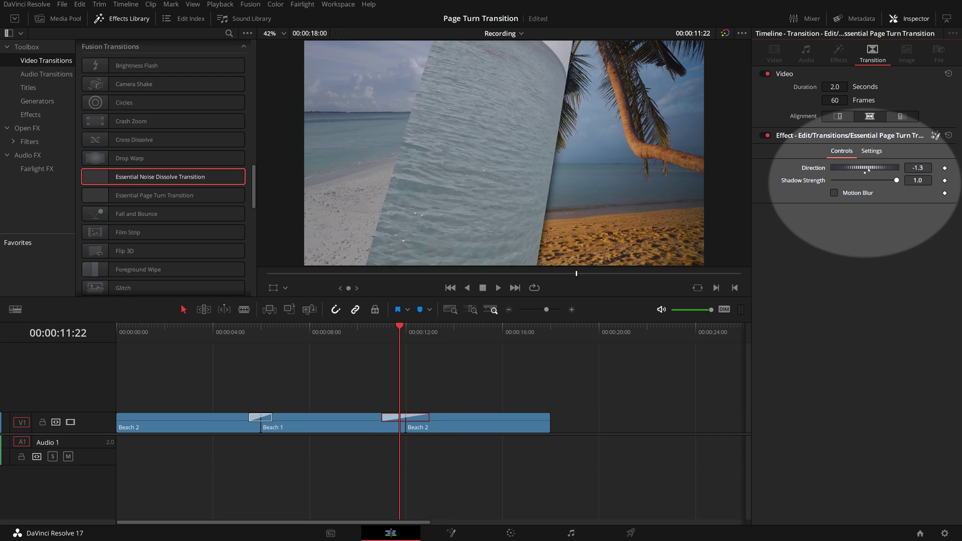
# Drag the Inspector's Direction value to a new angle and replay the page turn
pyautogui.moveTo(868, 170)
pyautogui.mouseDown()
pyautogui.moveTo(829, 173)
pyautogui.moveTo(887, 171)
pyautogui.moveTo(875, 171)
pyautogui.mouseUp()
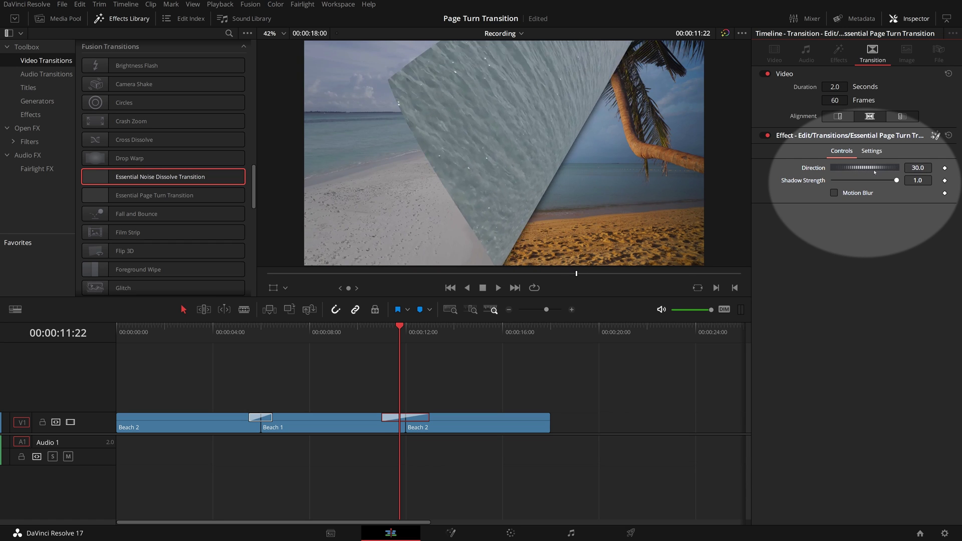
pyautogui.click(380, 329)
pyautogui.press('space')
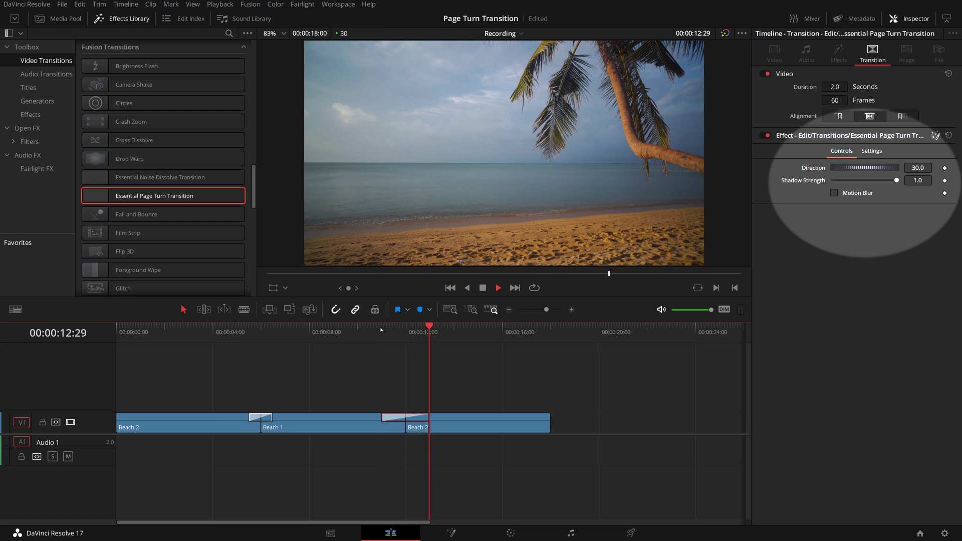
# Replay the page turn at directions -30, -150, 150, 0, 90 and 180
pyautogui.click(381, 329)
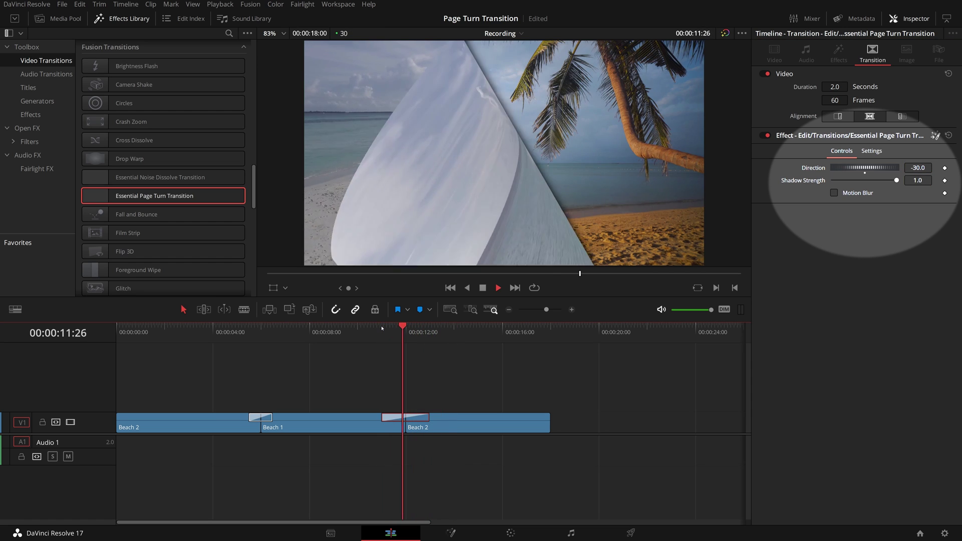
pyautogui.click(376, 329)
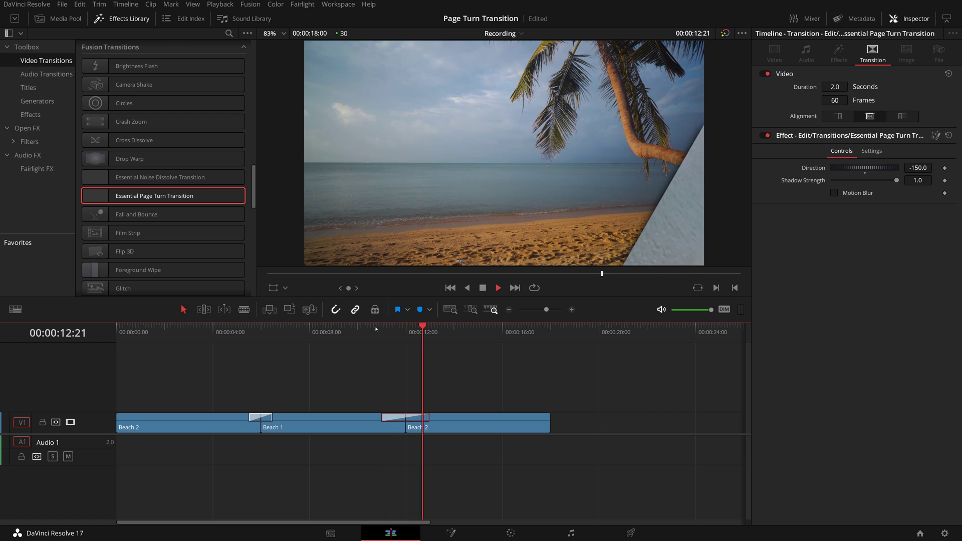
pyautogui.click(381, 329)
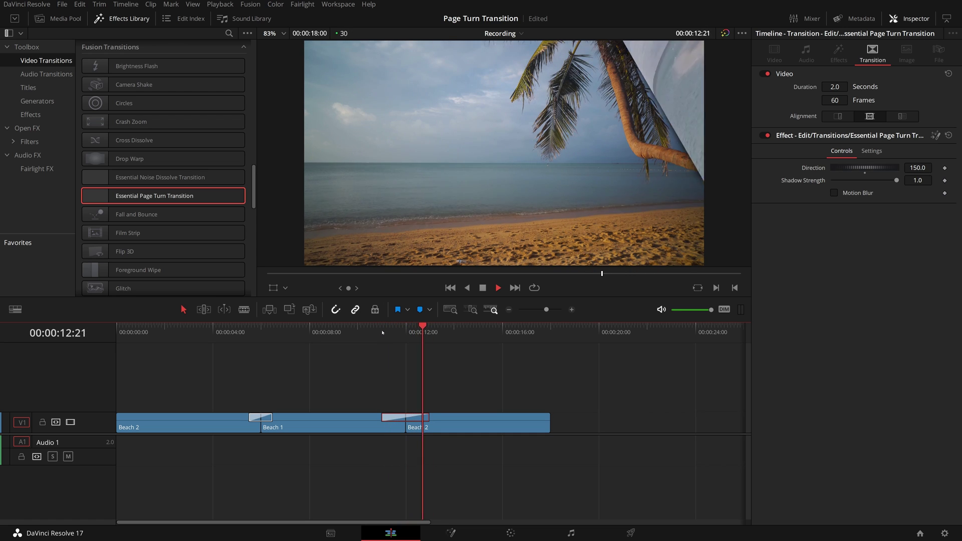
pyautogui.click(380, 329)
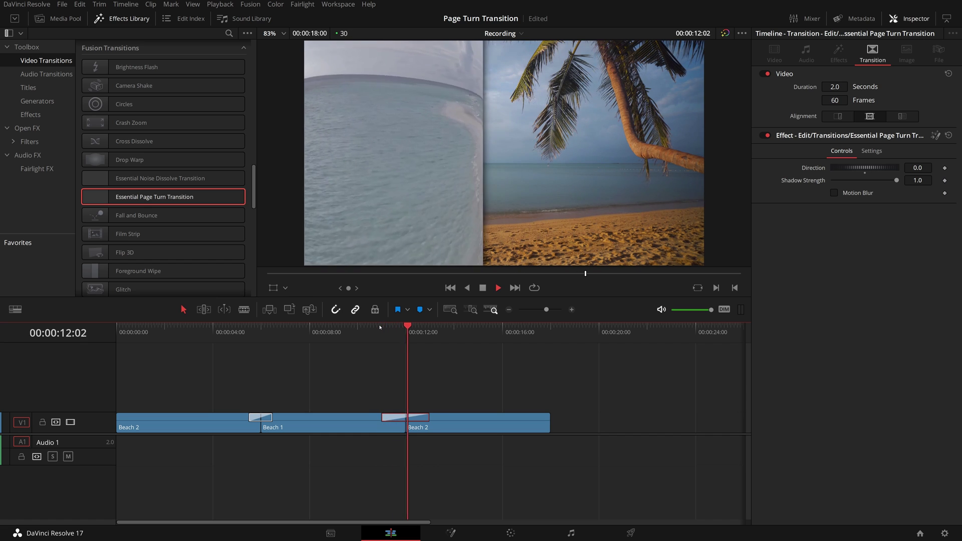
pyautogui.click(380, 329)
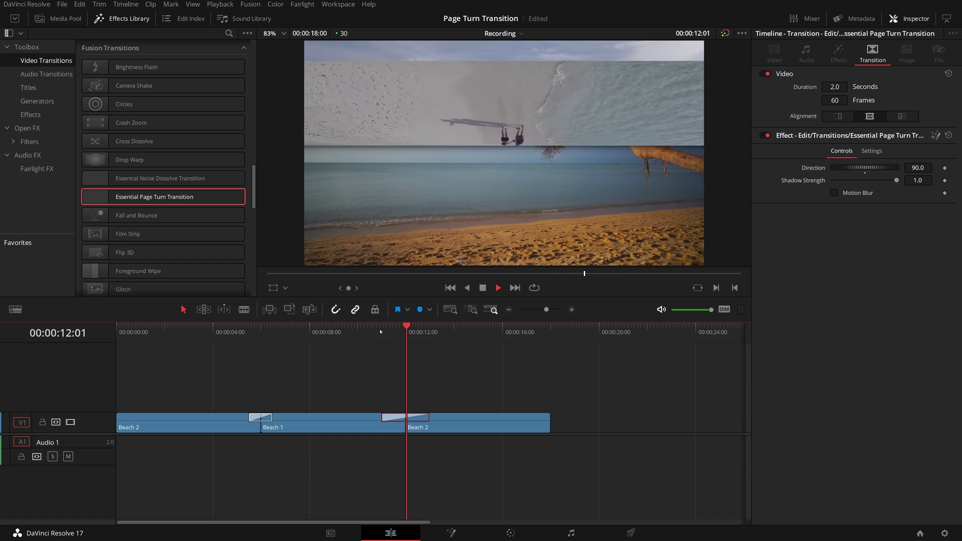
pyautogui.click(379, 329)
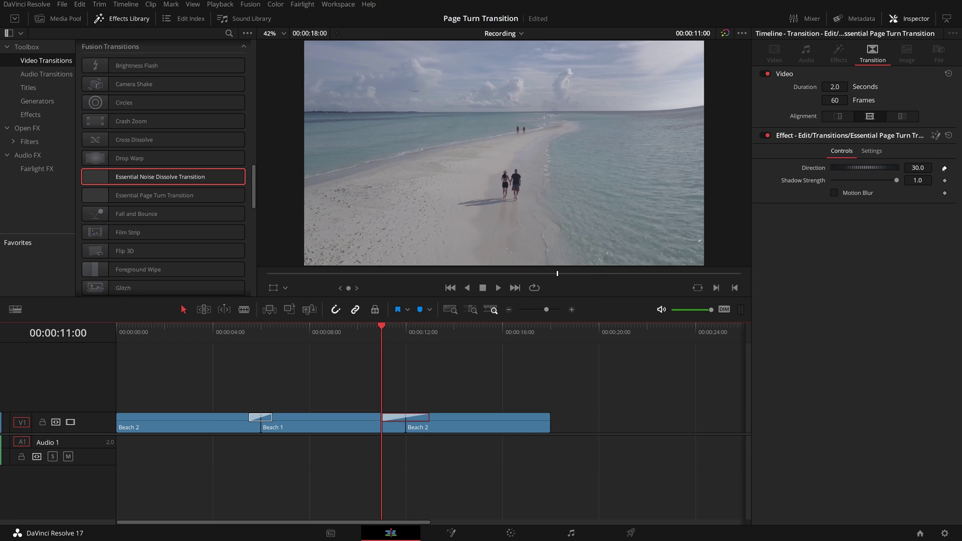
# Select the Inspector's Direction field value to start retyping it as 135
pyautogui.click(945, 169)
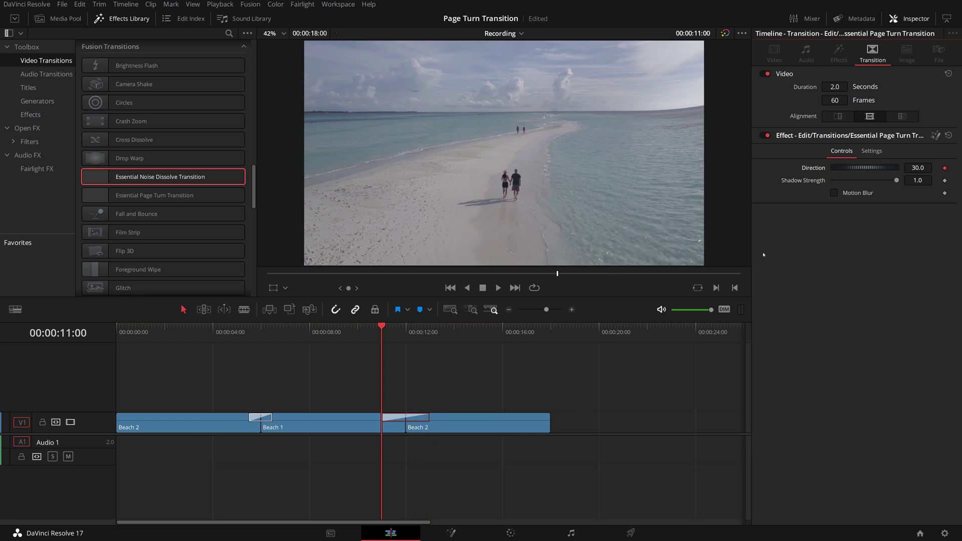
pyautogui.hotkey('shift', 'Right')
pyautogui.hotkey('shift', 'Right')
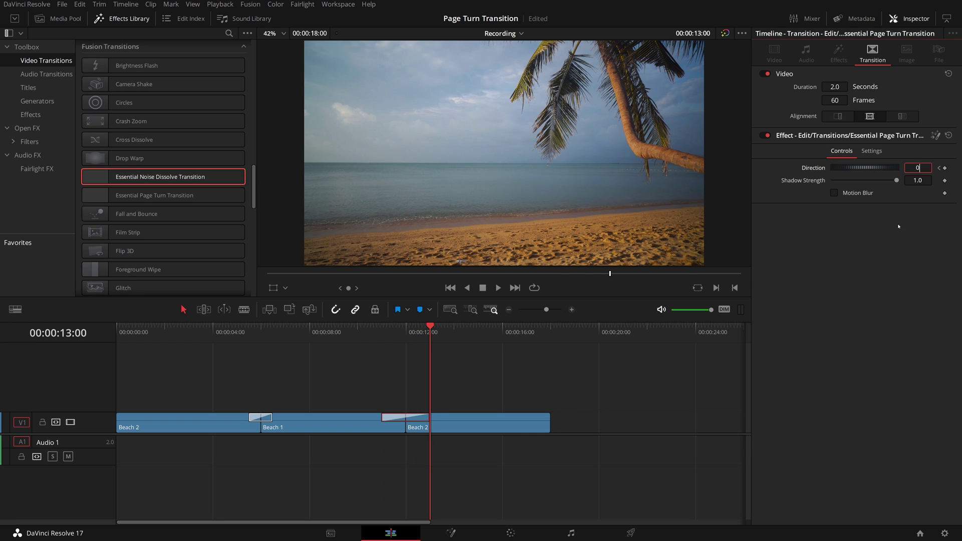